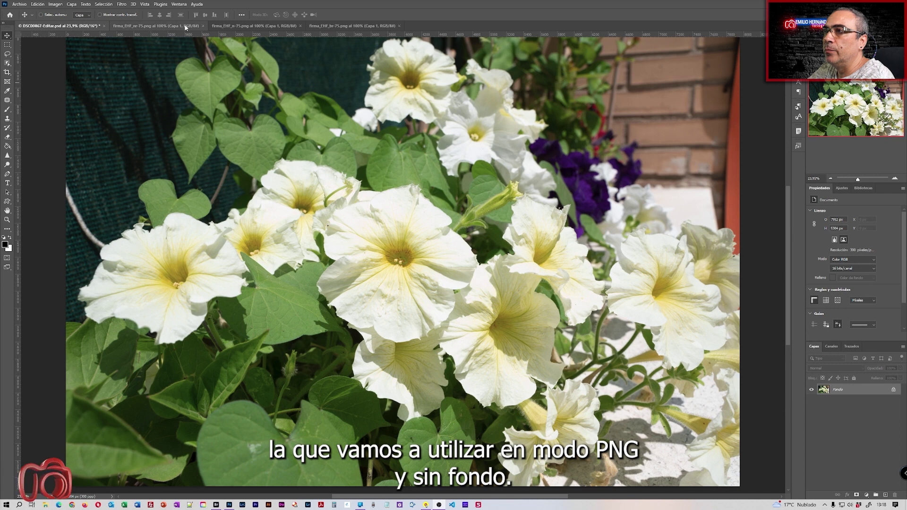
# Step: Look through the open signature PNG files: black and red, all black, and white and red
pyautogui.click(189, 26)
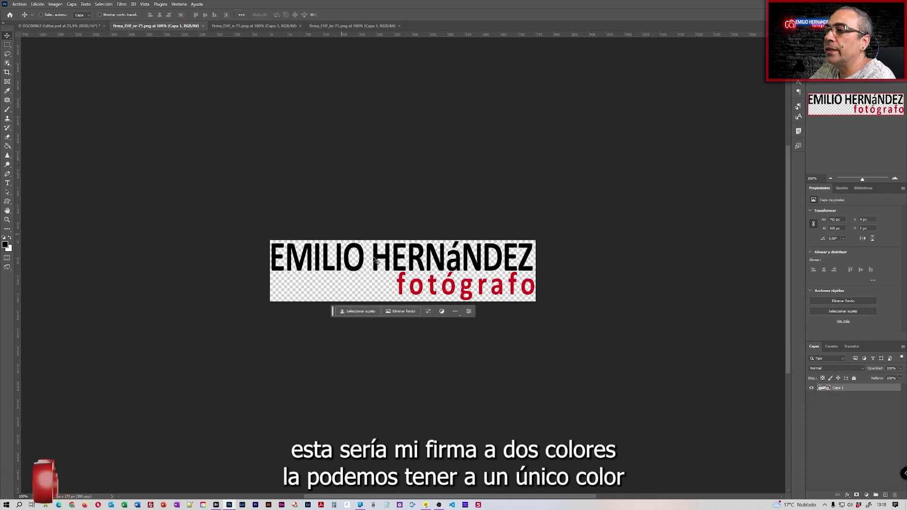
pyautogui.click(259, 26)
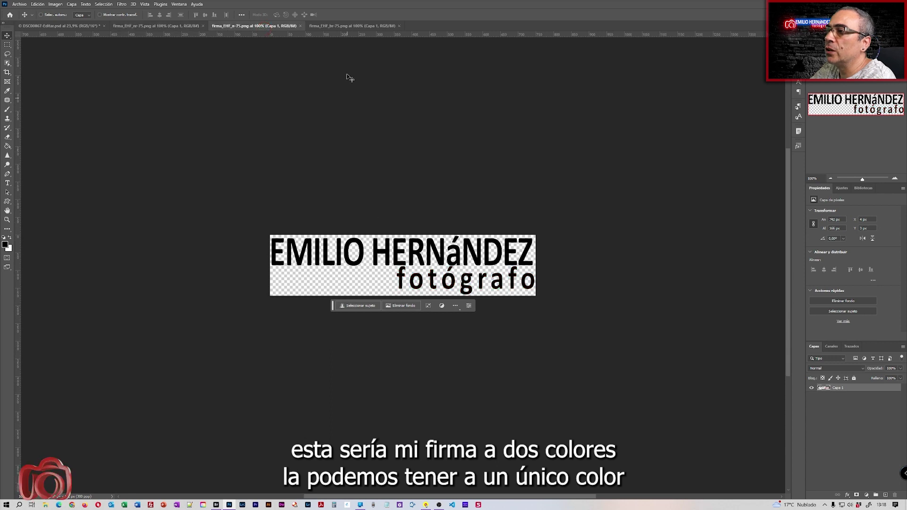
pyautogui.click(351, 26)
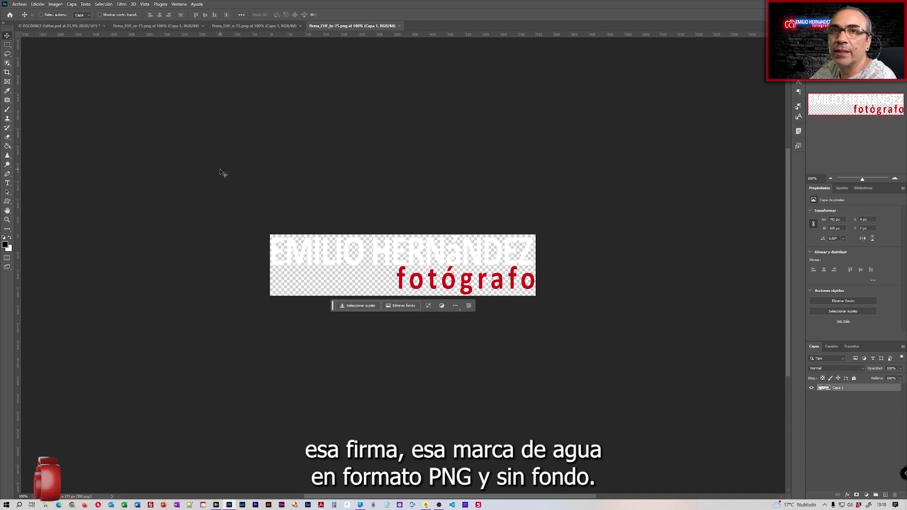
# Step: Copy the black-and-red signature from firma_EHF_nr-75.png into the flower photo's lower-right corner and delete the copied layer
pyautogui.click(180, 26)
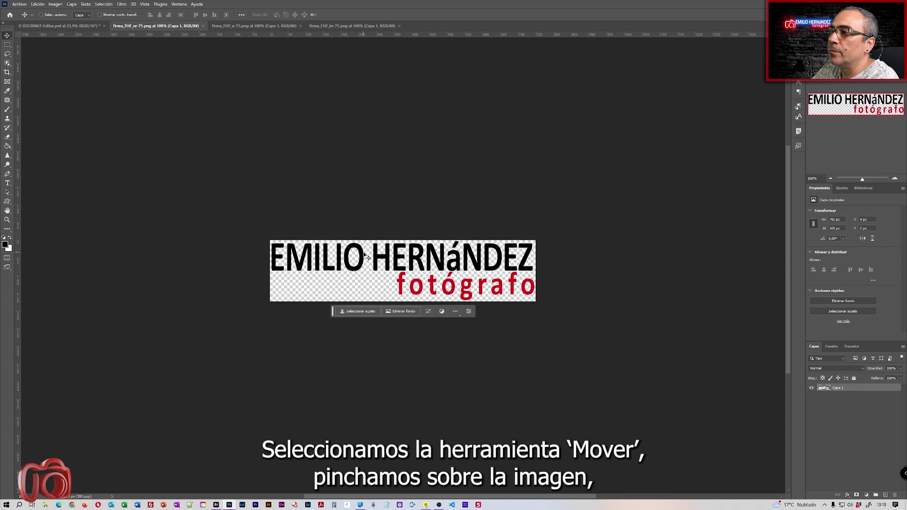
pyautogui.moveTo(363, 257); pyautogui.dragTo(692, 446)
pyautogui.click(444, 191)
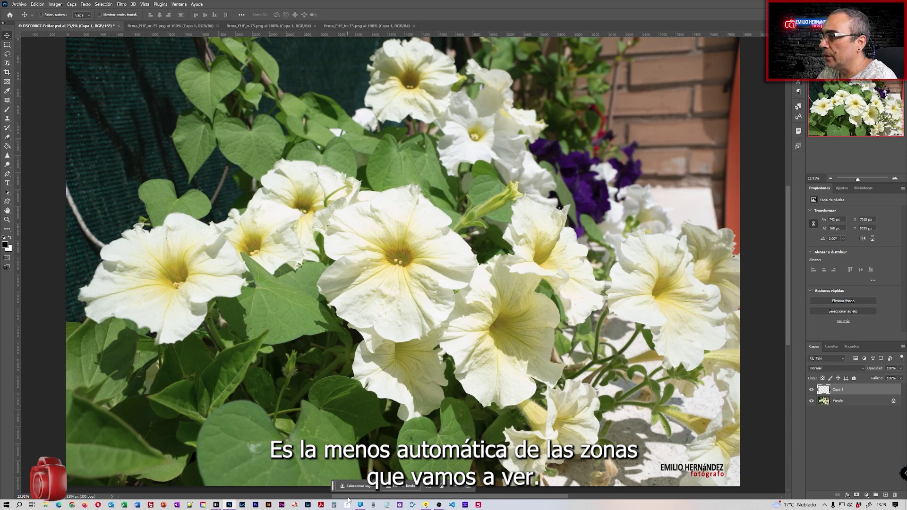
pyautogui.moveTo(868, 391); pyautogui.dragTo(894, 495)
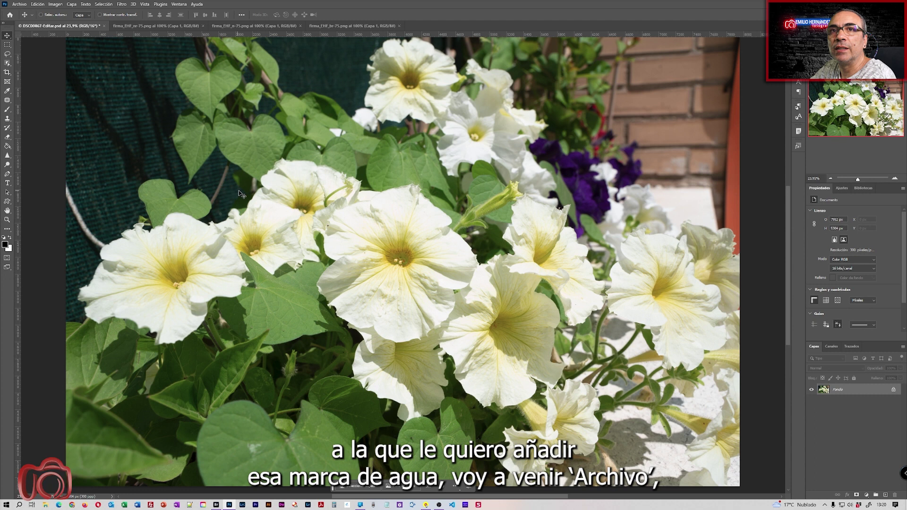
# Step: Place firma_EHF_nr-75.png as an embedded element in the lower-right corner of the flower photo
pyautogui.click(19, 5)
pyautogui.click(70, 158)
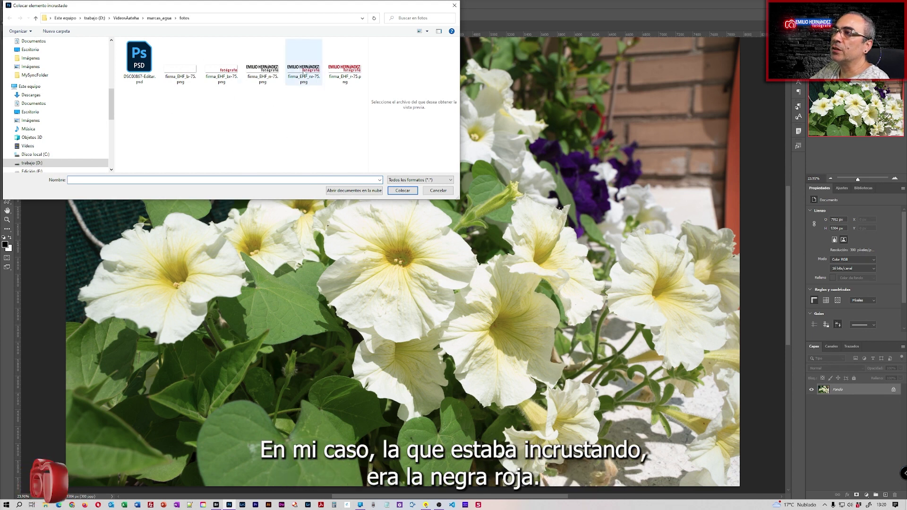
pyautogui.click(307, 75)
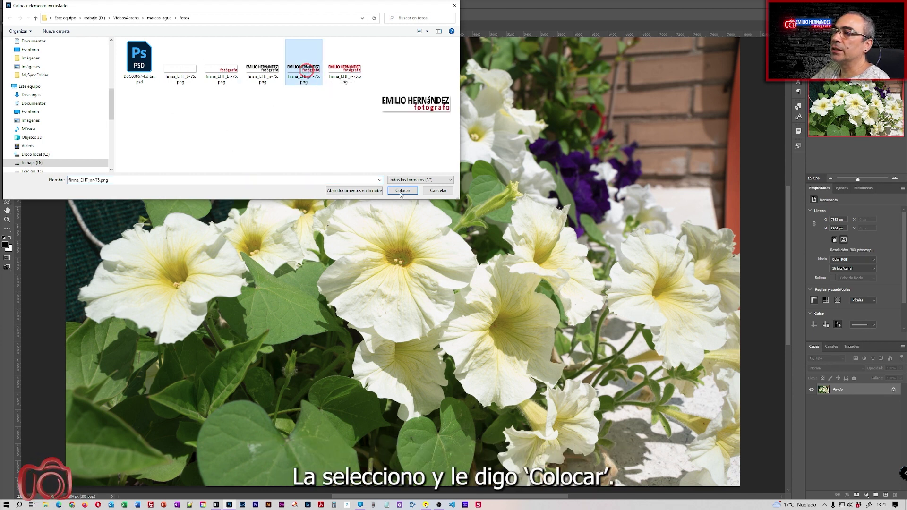
pyautogui.click(402, 191)
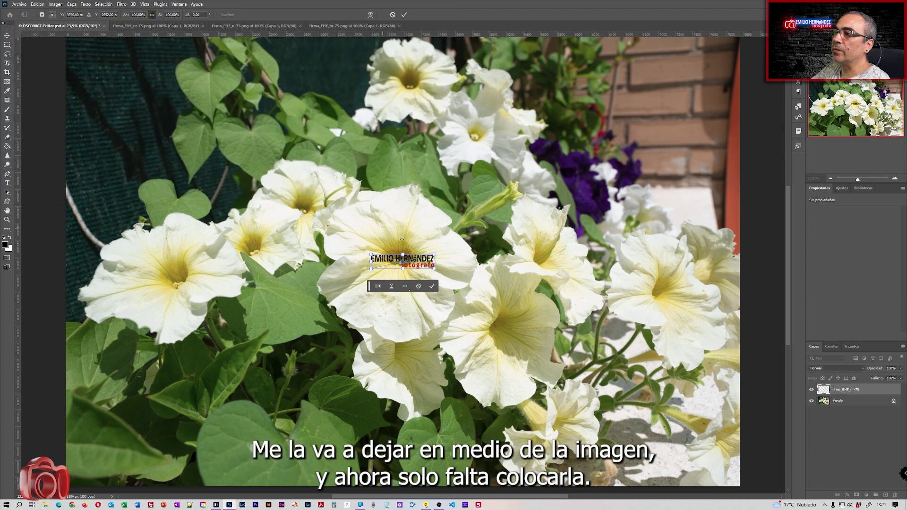
pyautogui.moveTo(410, 263)
pyautogui.mouseDown()
pyautogui.moveTo(704, 442)
pyautogui.moveTo(706, 468)
pyautogui.mouseUp()
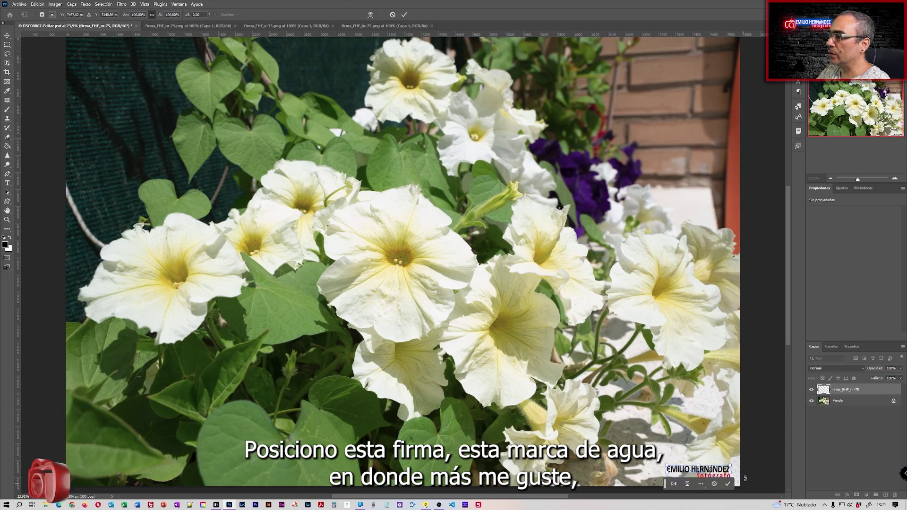
pyautogui.click(727, 484)
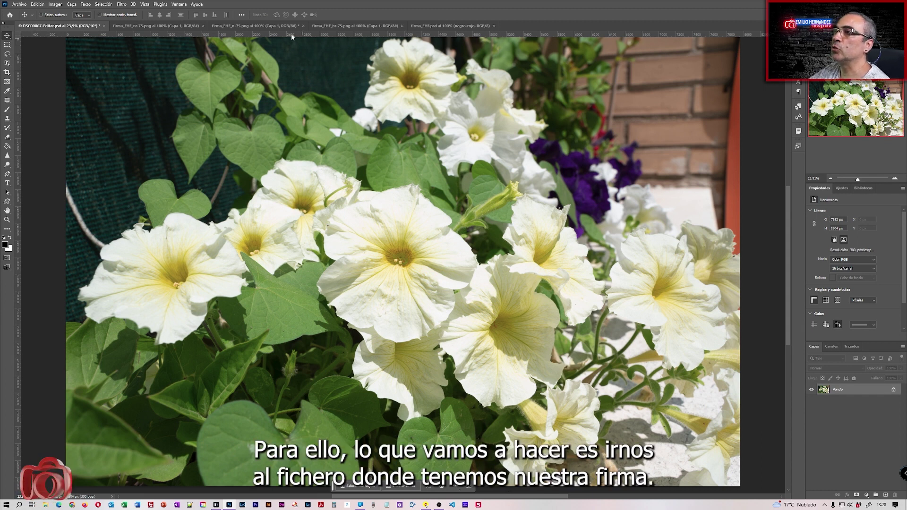
# Step: In firma_EHF_n-75.png, add a white solid color fill layer beneath the black signature layer
pyautogui.click(258, 25)
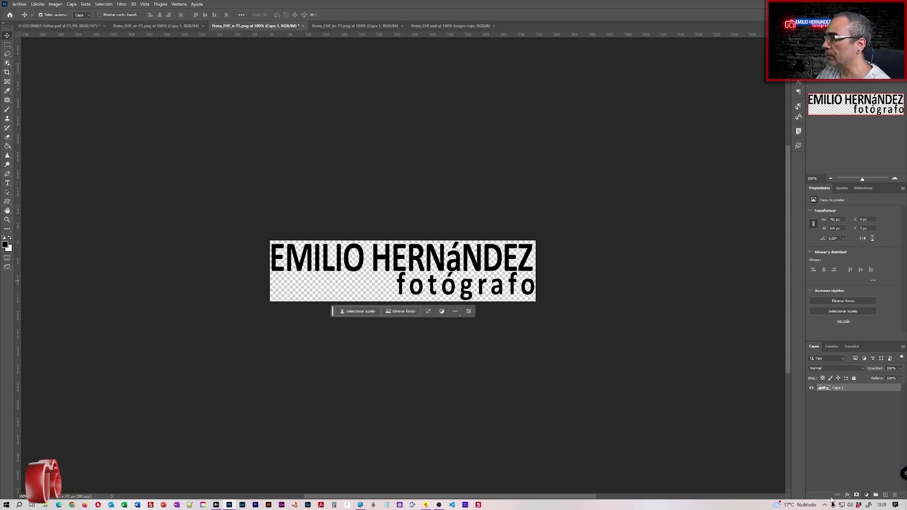
pyautogui.press('ctrl')
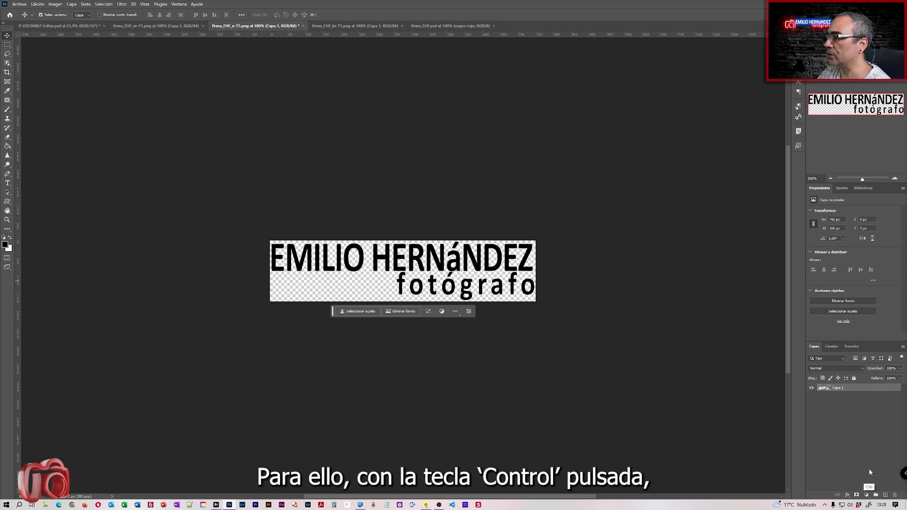
pyautogui.keyDown('ctrl'); pyautogui.click(886, 494); pyautogui.keyUp('ctrl')
pyautogui.click(866, 496)
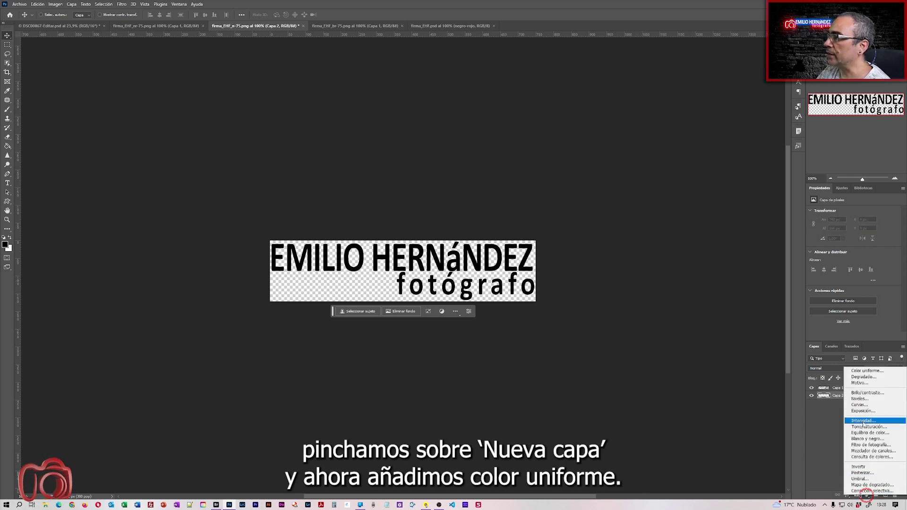
pyautogui.click(857, 371)
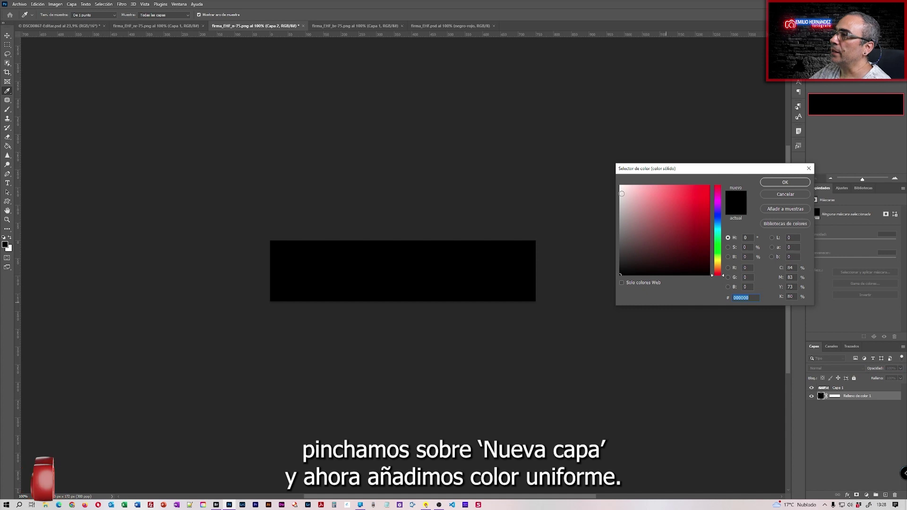
pyautogui.moveTo(627, 192); pyautogui.dragTo(617, 184)
pyautogui.click(774, 182)
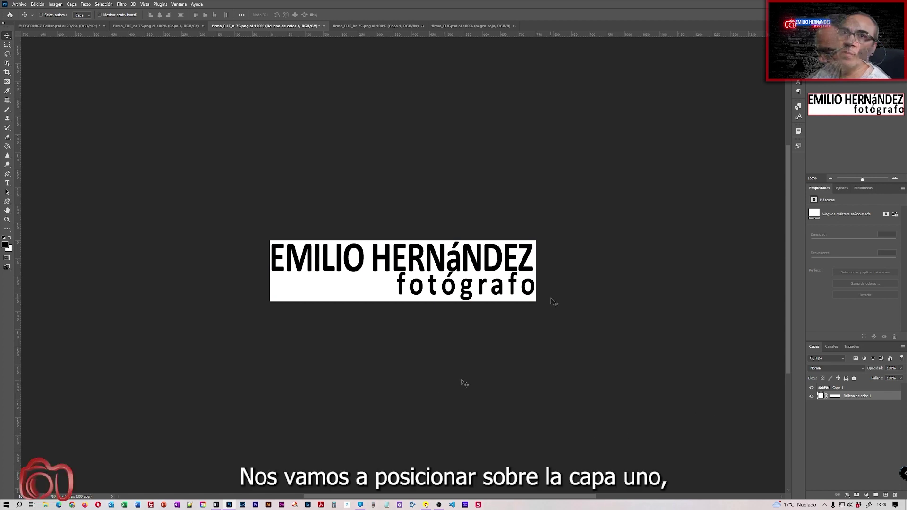
# Step: Define a brush preset with the signature layer selected and name it with the photographer's first name
pyautogui.click(843, 388)
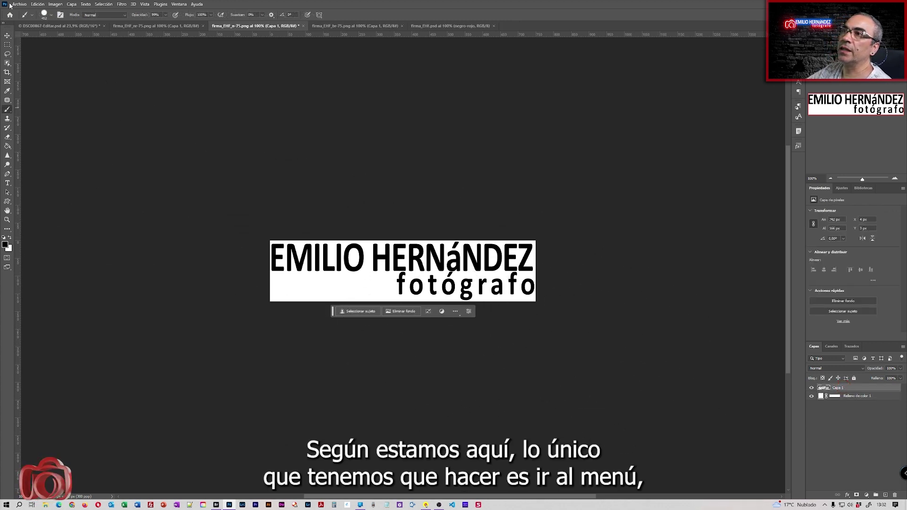
pyautogui.click(38, 5)
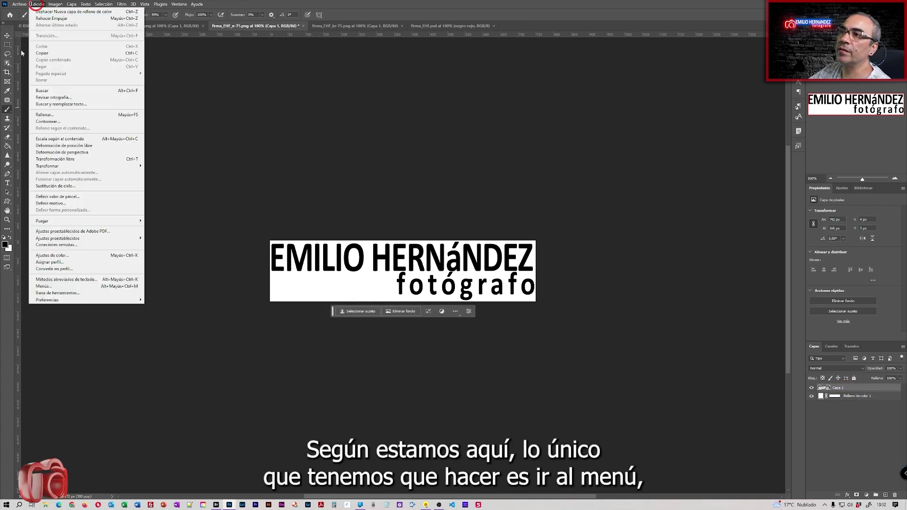
pyautogui.click(87, 196)
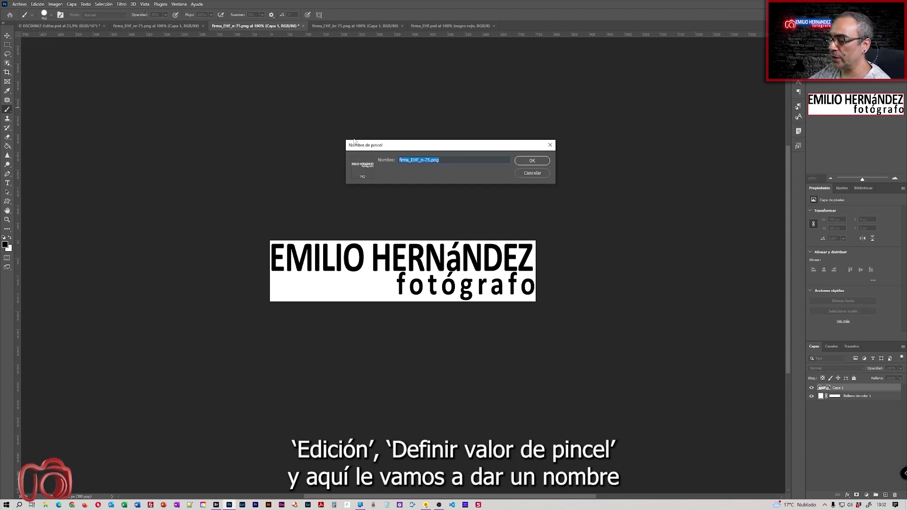
pyautogui.write('Emilio')
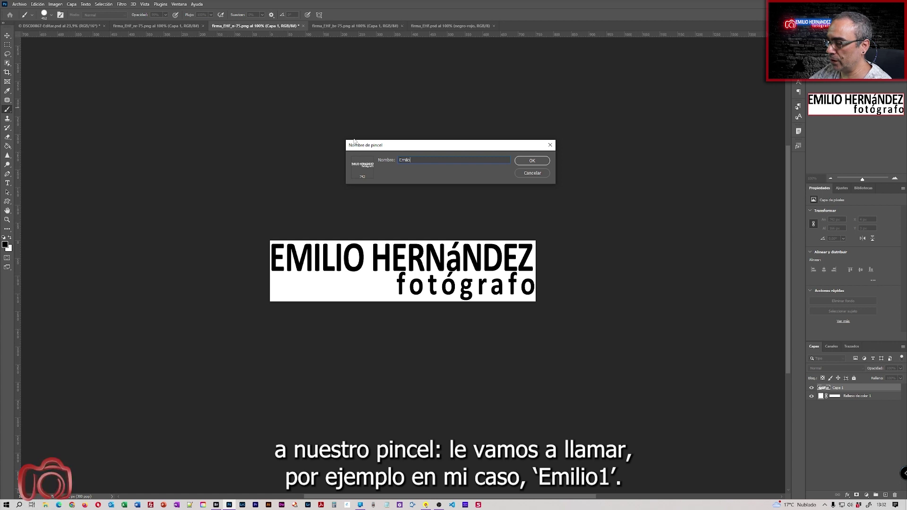
pyautogui.press('Return')
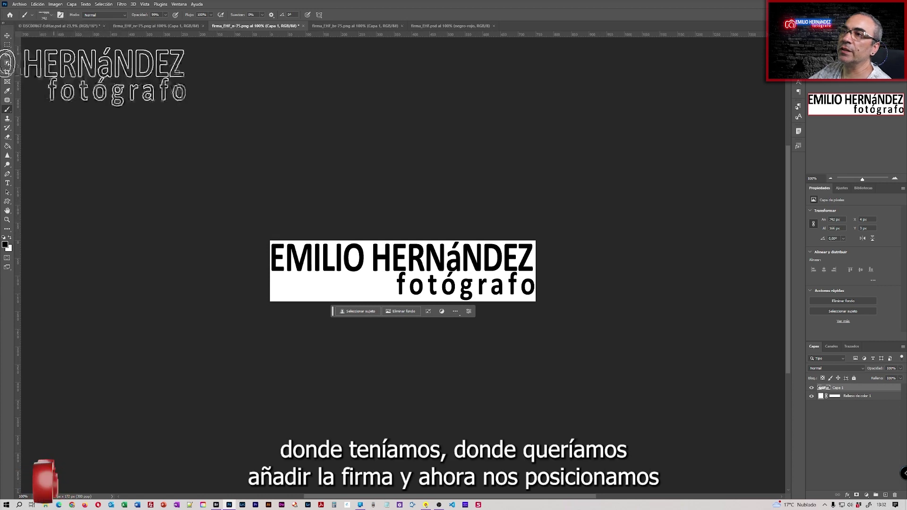
# Step: Stamp the black signature with the new brush in the lower-right corner of the flower photo
pyautogui.click(53, 23)
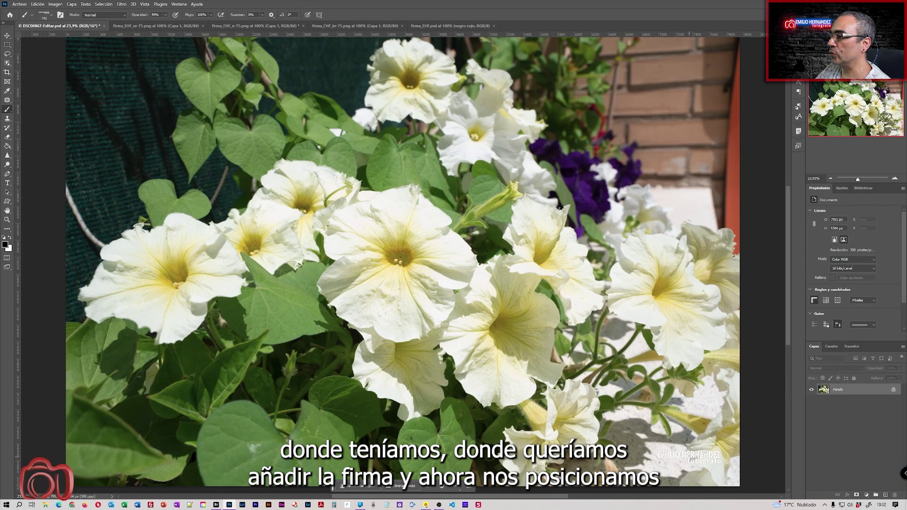
pyautogui.click(687, 457)
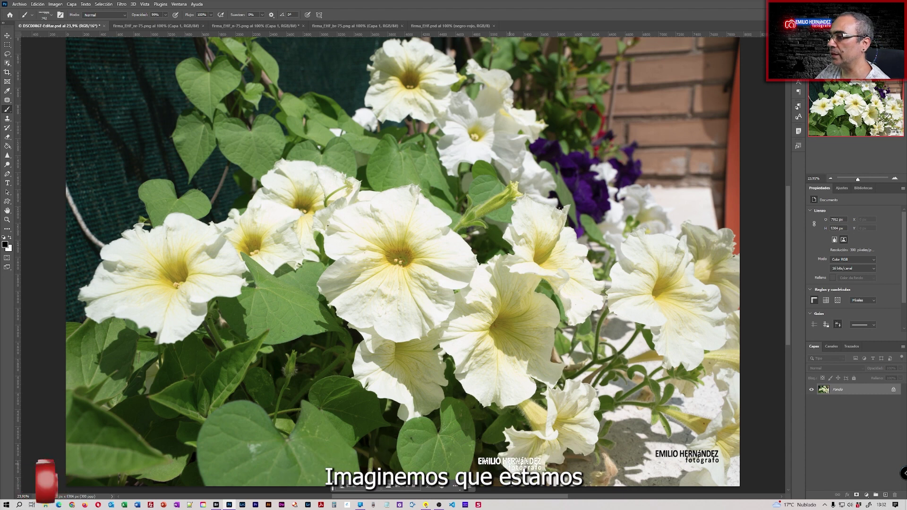
pyautogui.moveTo(310, 275); pyautogui.dragTo(250, 274)
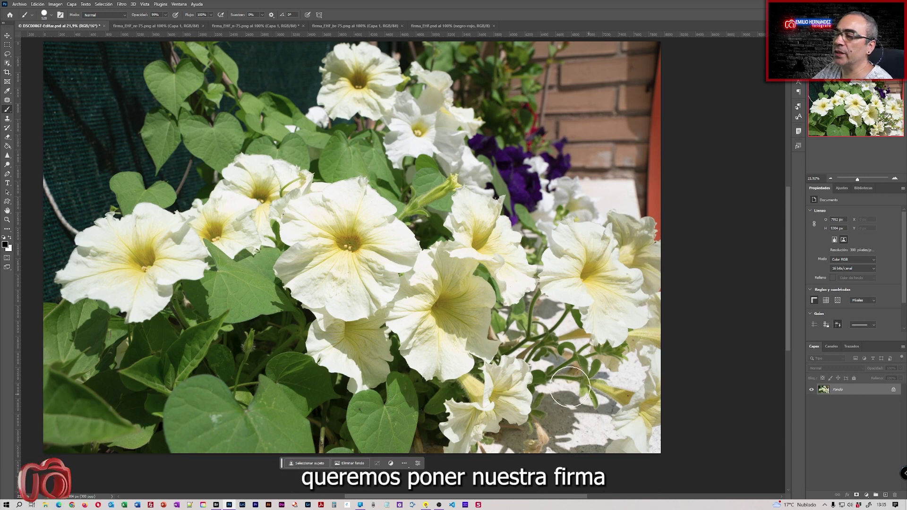
# Step: Choose the new signature brush from the brush presets and stamp it in the photo's lower-right corner
pyautogui.click(52, 16)
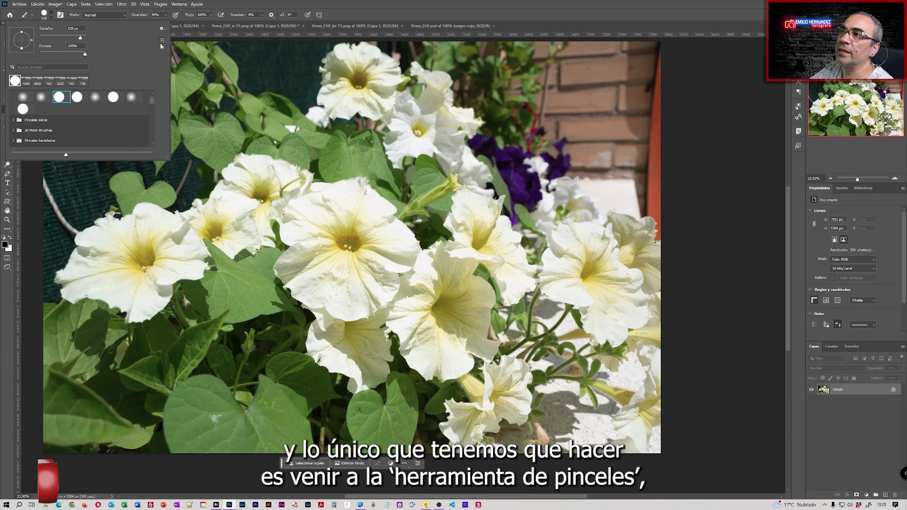
pyautogui.moveTo(151, 100); pyautogui.dragTo(152, 141)
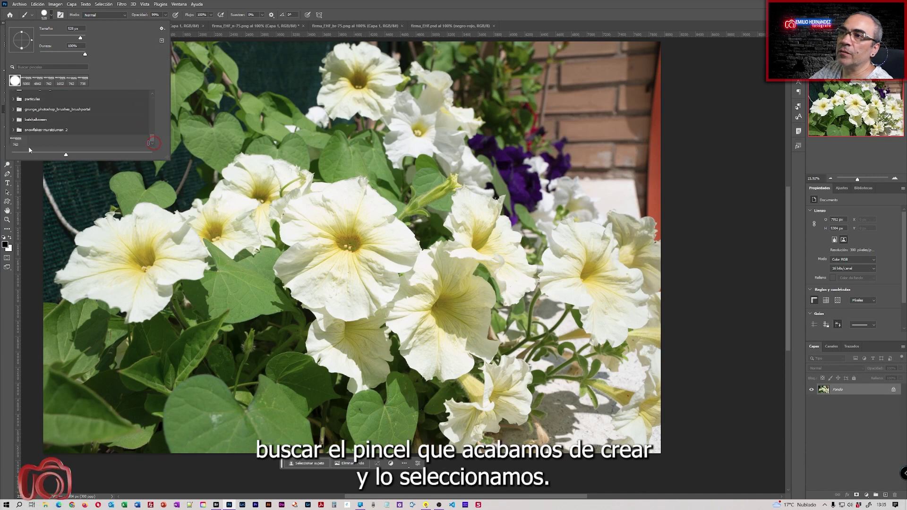
pyautogui.doubleClick(17, 144)
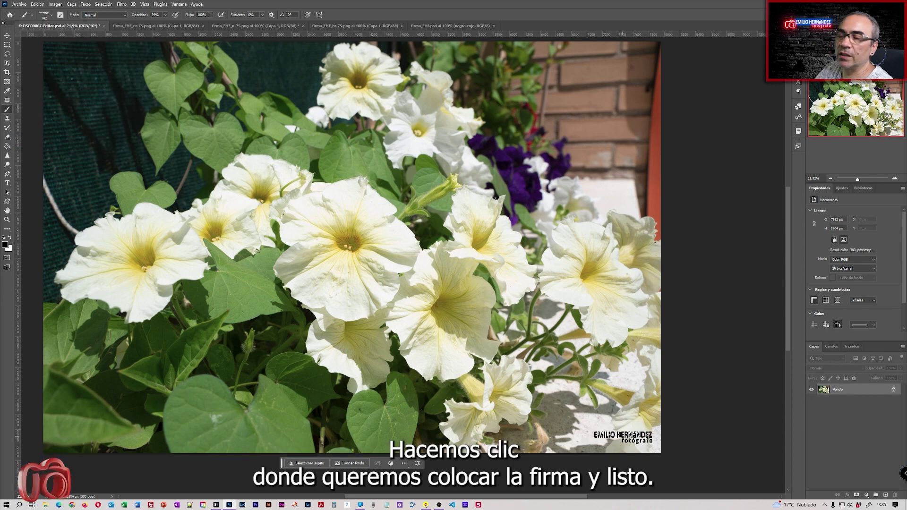
pyautogui.click(628, 441)
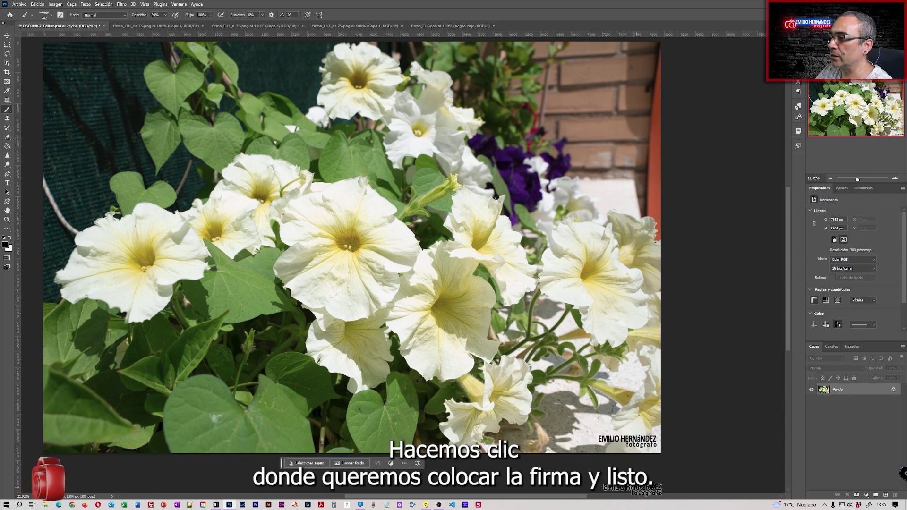
# Step: Stamp the signature with an enlarged brush above the corner one, and again with a much smaller brush above that
pyautogui.moveTo(460, 367); pyautogui.dragTo(478, 368)
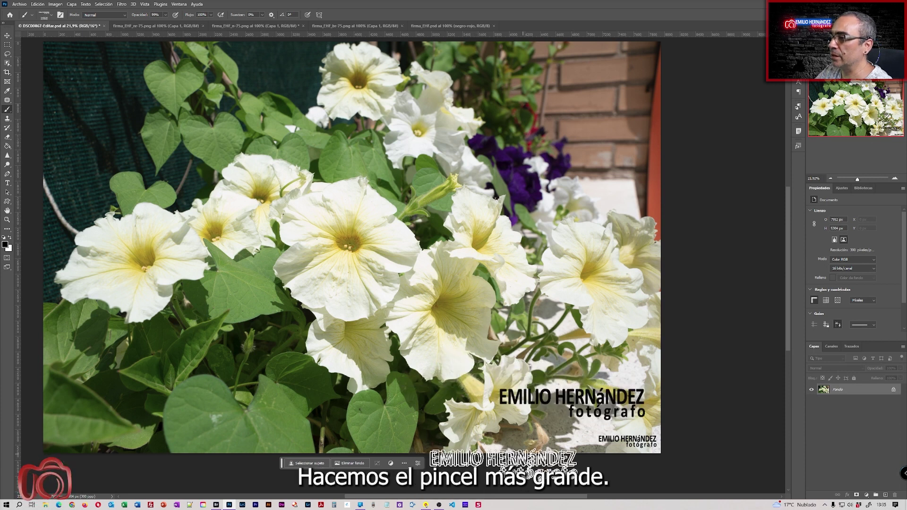
pyautogui.moveTo(486, 410)
pyautogui.mouseDown()
pyautogui.moveTo(416, 418)
pyautogui.moveTo(427, 415)
pyautogui.mouseUp()
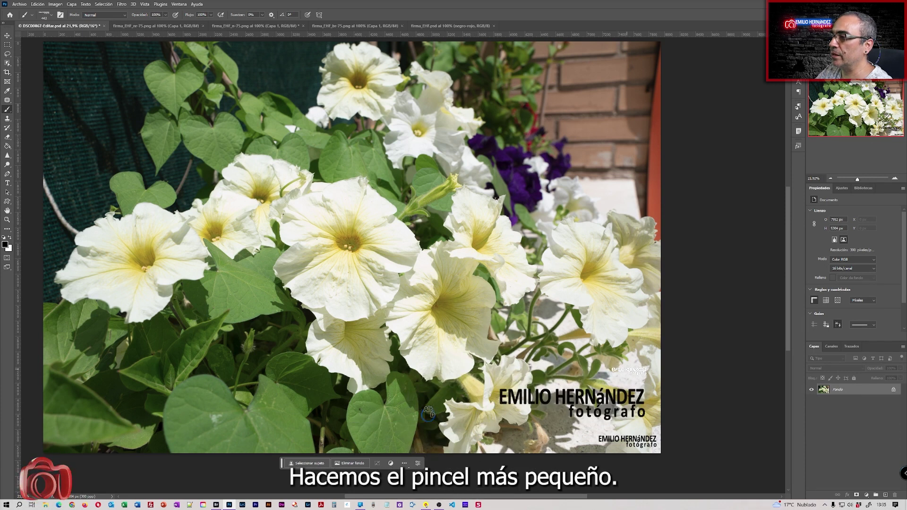
pyautogui.click(624, 376)
# Step: Undo the three signature stamps and fit the flower photo to the screen
pyautogui.scroll(-3, 539, 424)
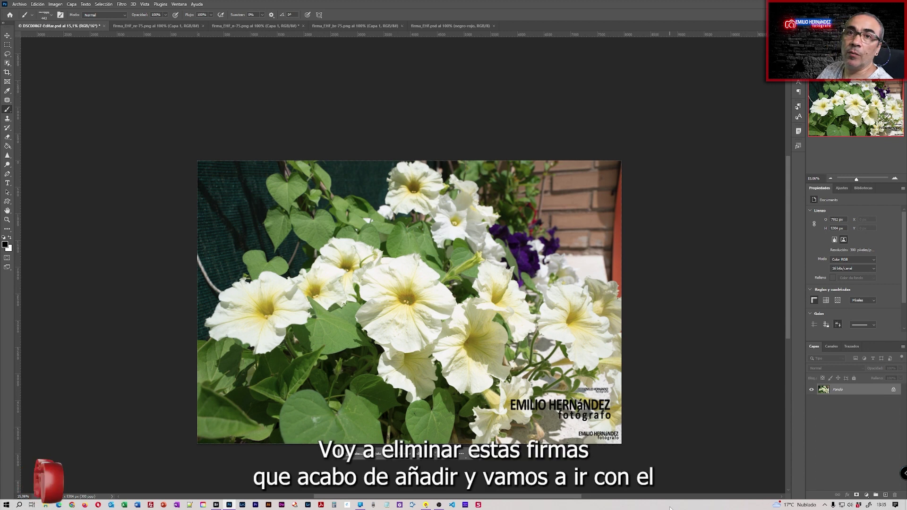
pyautogui.hotkey('ctrl', 'z')
pyautogui.hotkey('ctrl', 'z')
pyautogui.hotkey('ctrl', 'z')
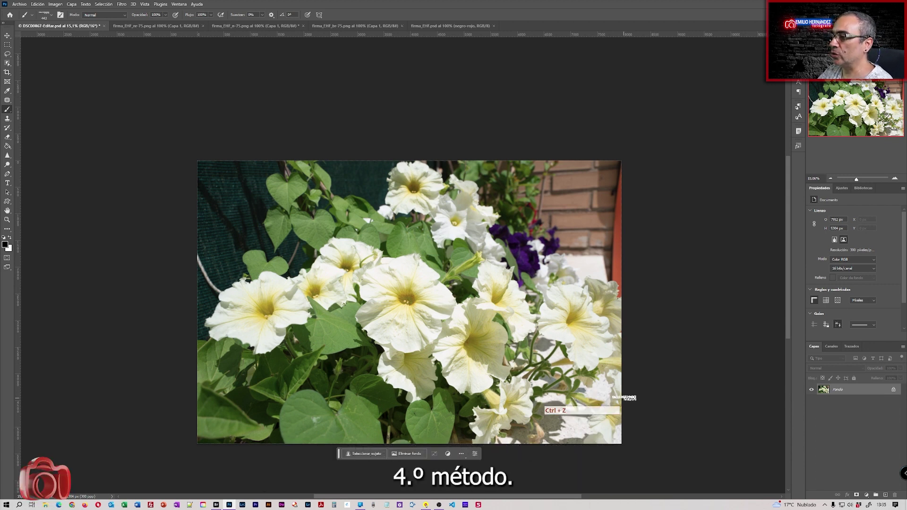
pyautogui.hotkey('ctrl', '0')
pyautogui.rightClick(490, 368)
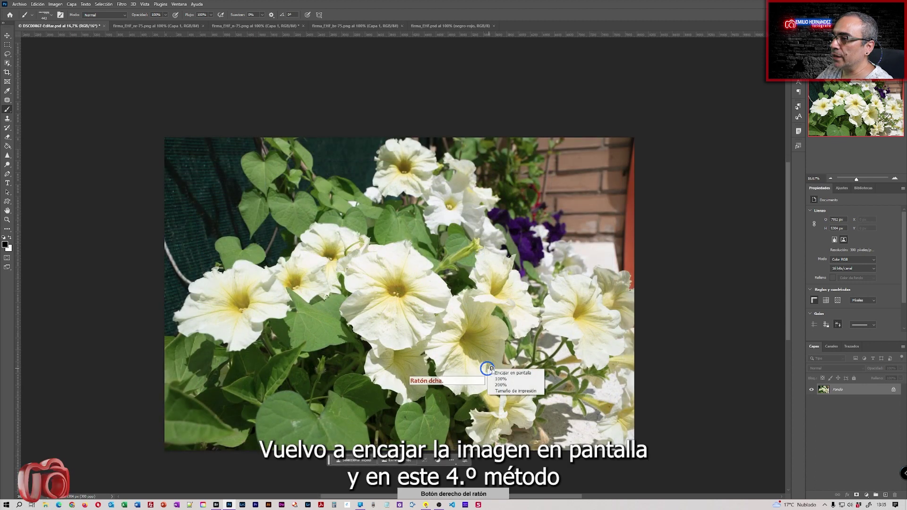
pyautogui.click(515, 391)
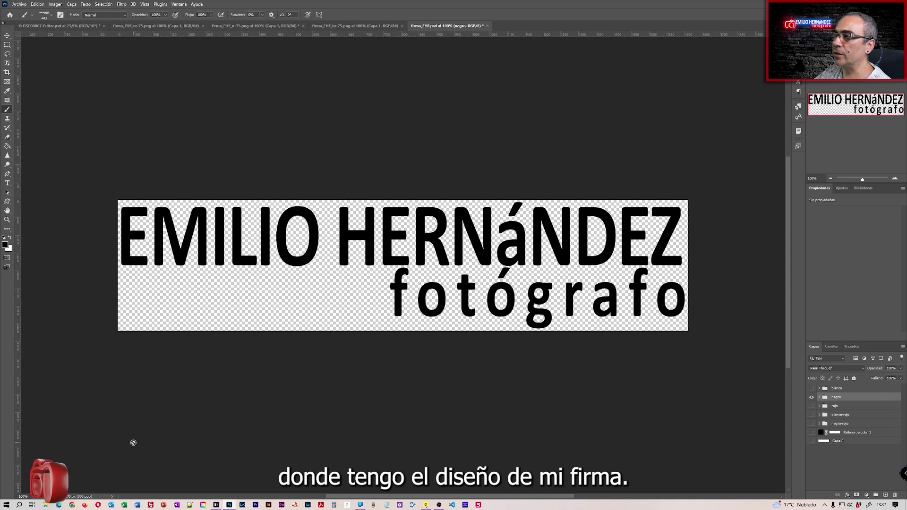
# Step: Preview the white and black signature versions by switching the visibility of the blanco and negro layer groups
pyautogui.click(820, 397)
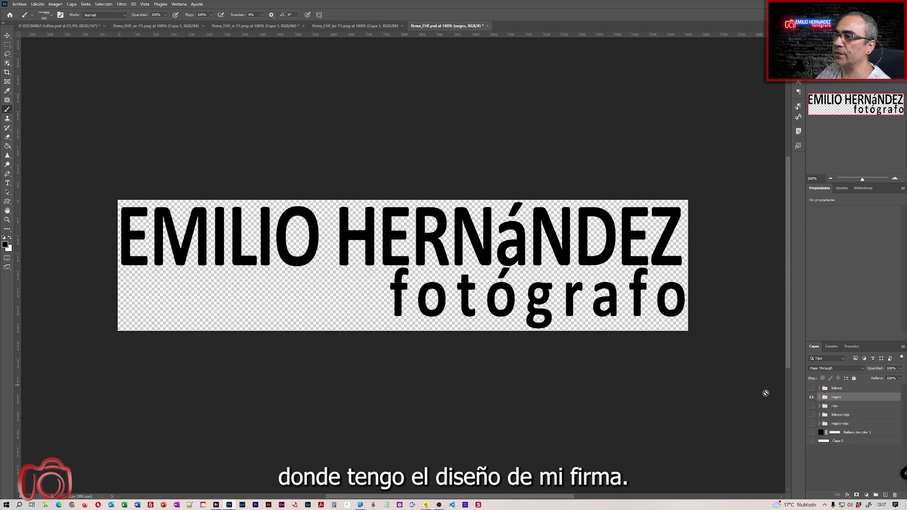
pyautogui.click(811, 388)
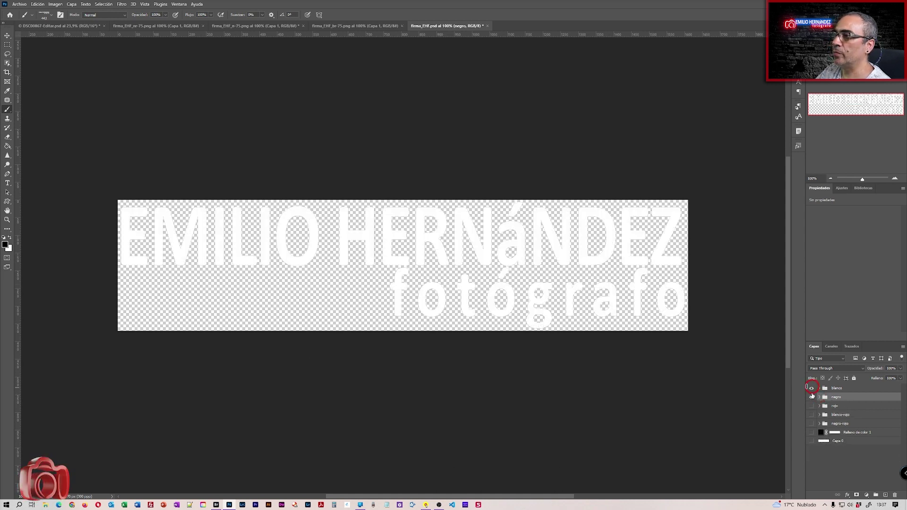
pyautogui.click(811, 397)
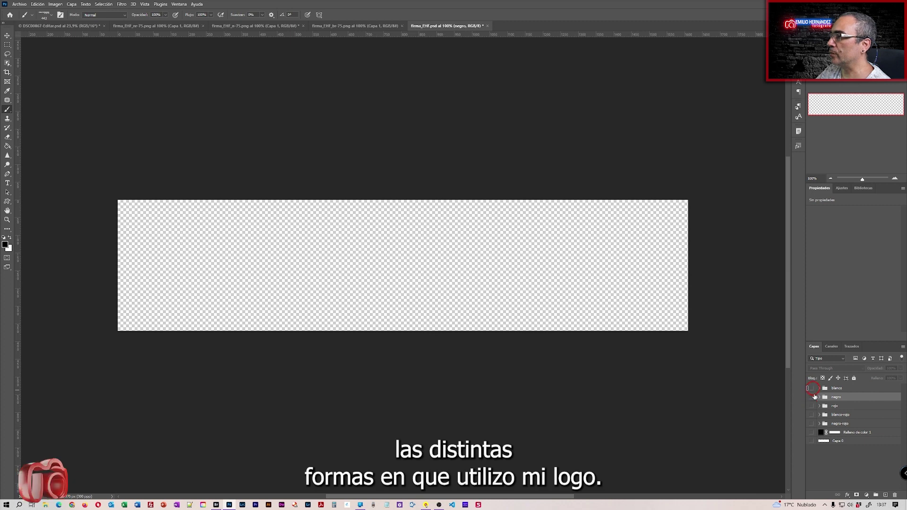
# Step: Duplicate the negro layer group to the top of the layer stack and hide the original group
pyautogui.rightClick(850, 397)
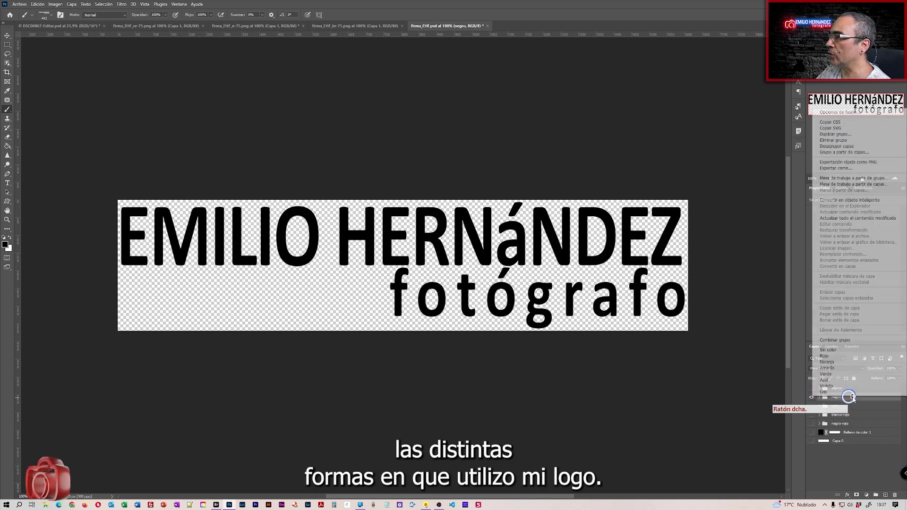
pyautogui.rightClick(851, 398)
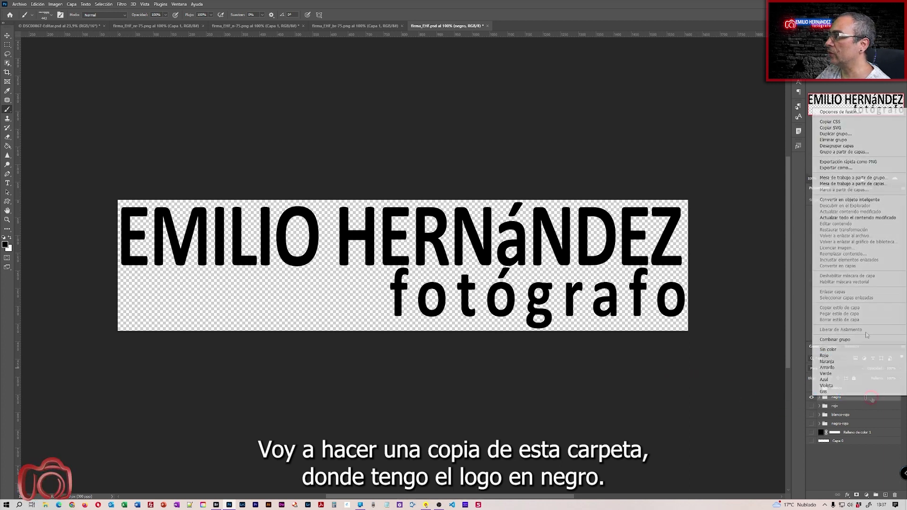
pyautogui.hotkey('ctrl', 'j')
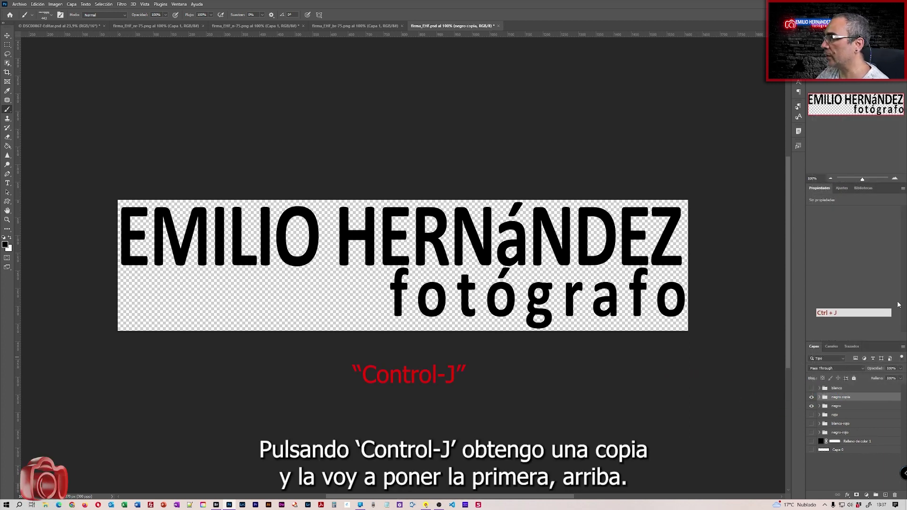
pyautogui.moveTo(866, 401); pyautogui.dragTo(863, 383)
pyautogui.click(811, 406)
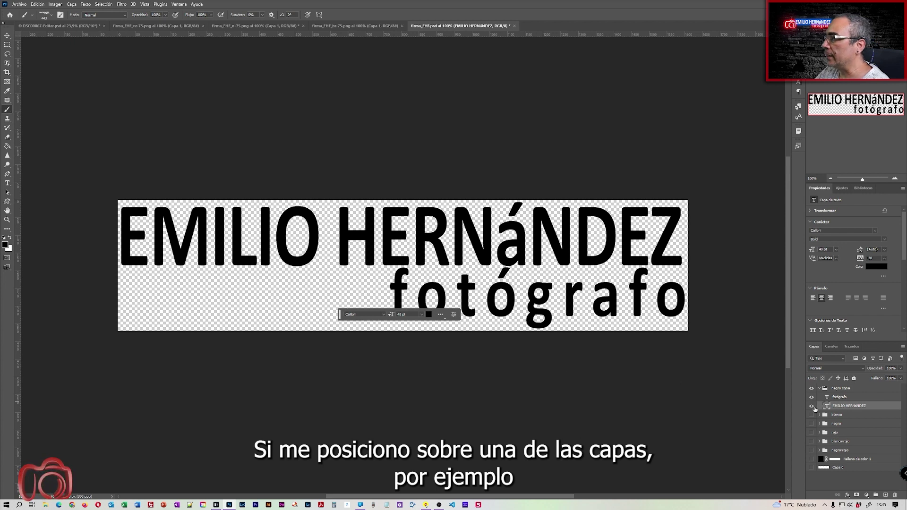
# Step: Convert the fotógrafo text layer in the copied group to a shape and show its outline with the Custom Shape tool
pyautogui.click(840, 398)
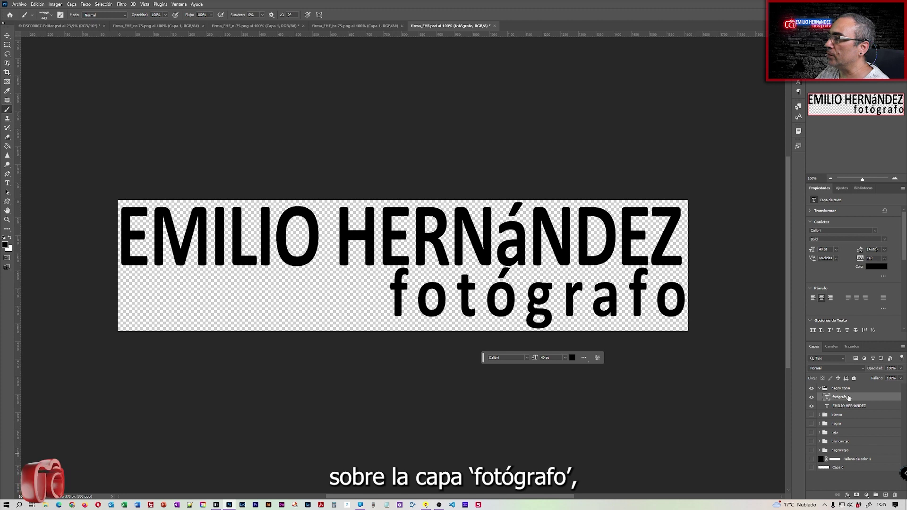
pyautogui.rightClick(839, 398)
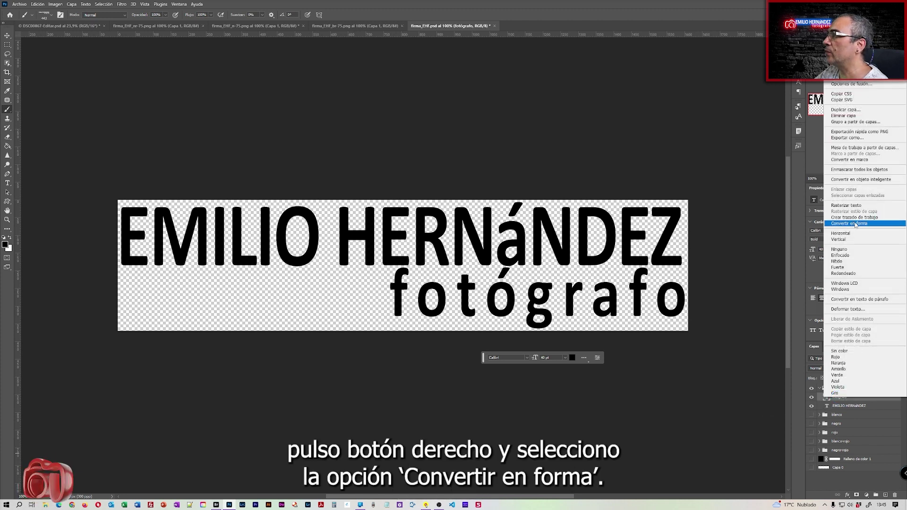
pyautogui.click(849, 223)
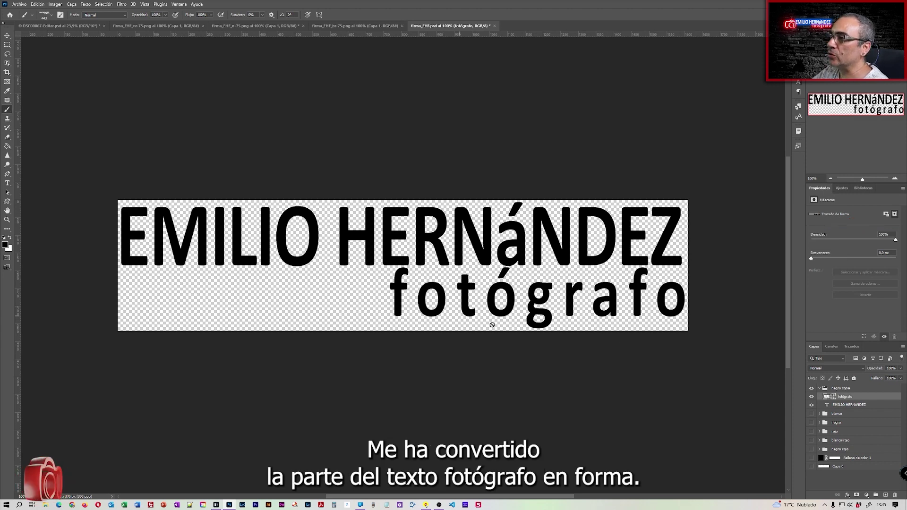
pyautogui.click(7, 201)
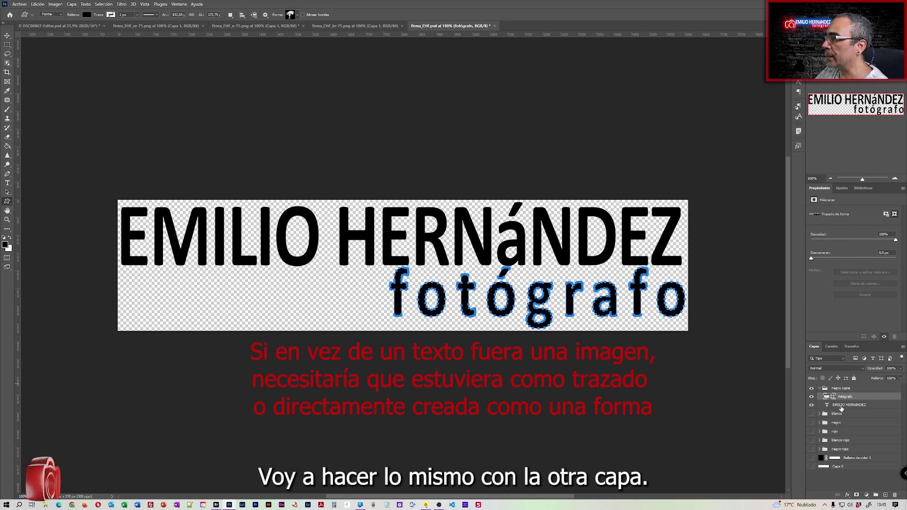
# Step: Convert the text layer holding the photographer's full name to a shape
pyautogui.click(842, 408)
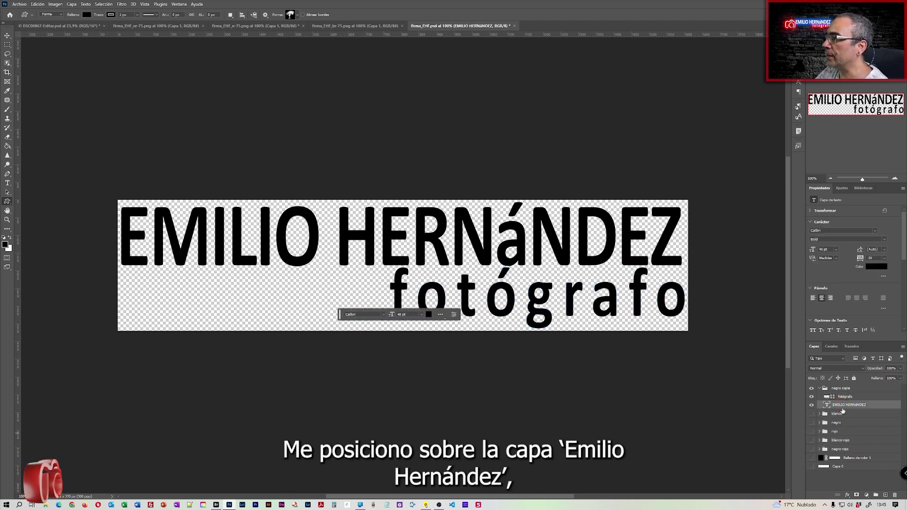
pyautogui.rightClick(843, 411)
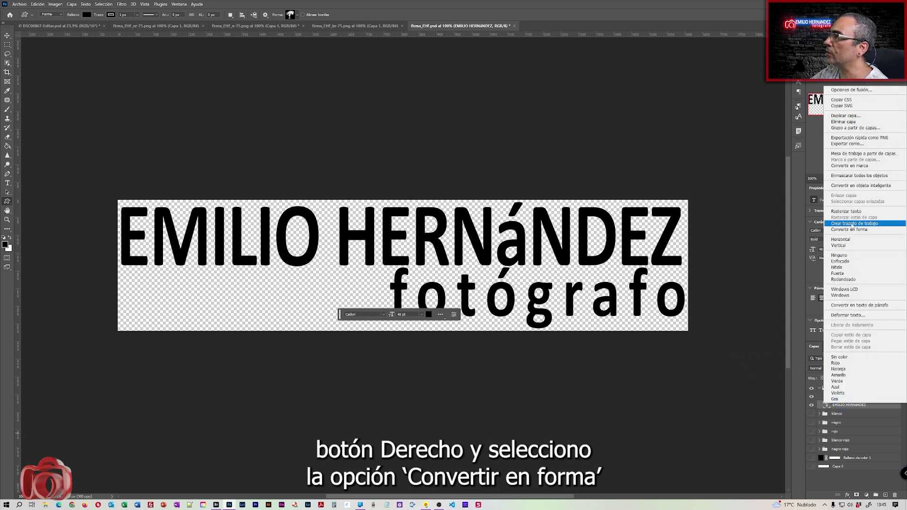
pyautogui.click(858, 230)
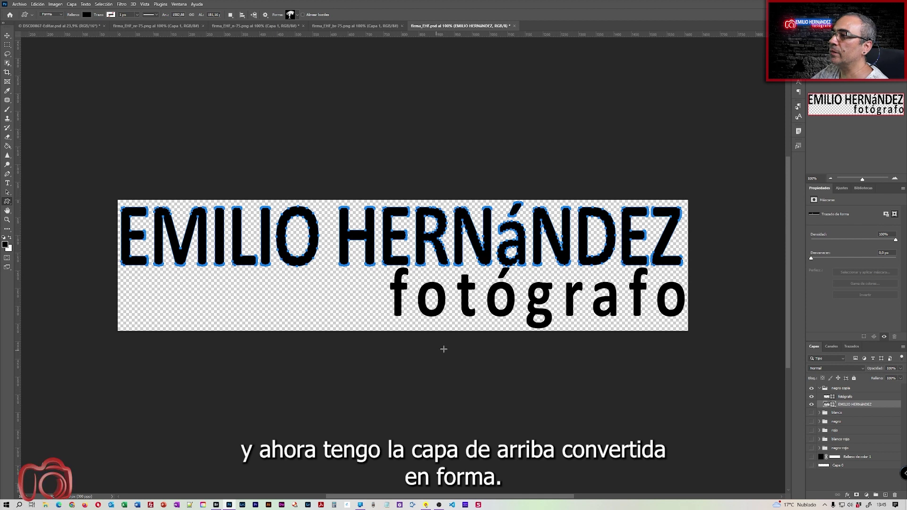
# Step: Combine the two signature shape layers into a single shape
pyautogui.keyDown('shift'); pyautogui.click(853, 398); pyautogui.keyUp('shift')
pyautogui.rightClick(853, 399)
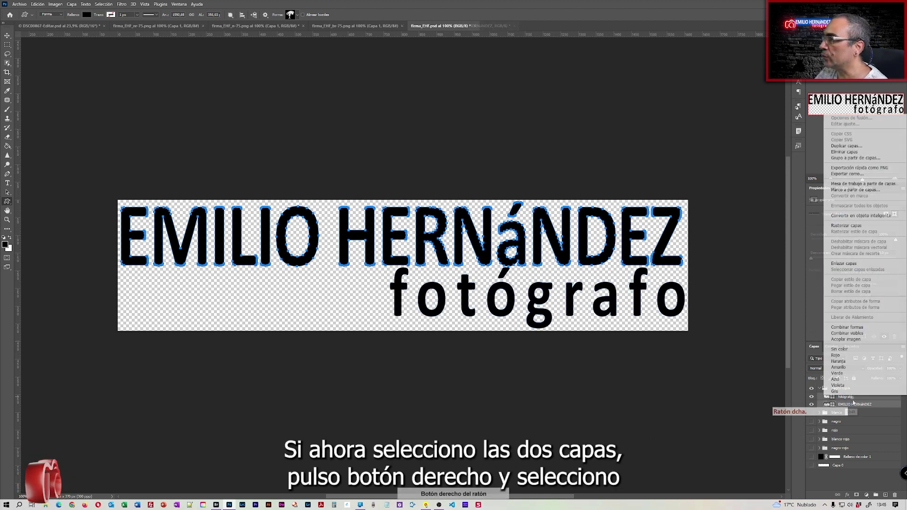
pyautogui.click(862, 330)
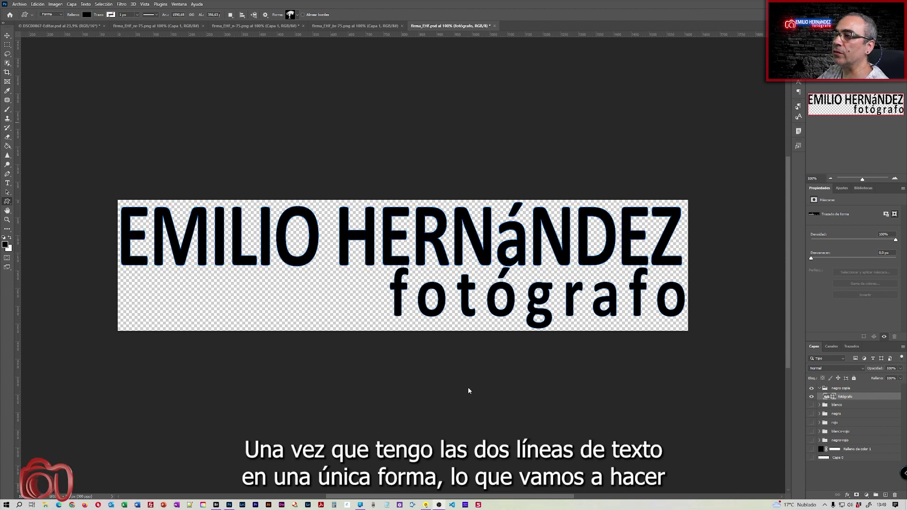
# Step: Define the combined signature as a custom shape, naming it with the photographer's first name followed by 2
pyautogui.click(37, 4)
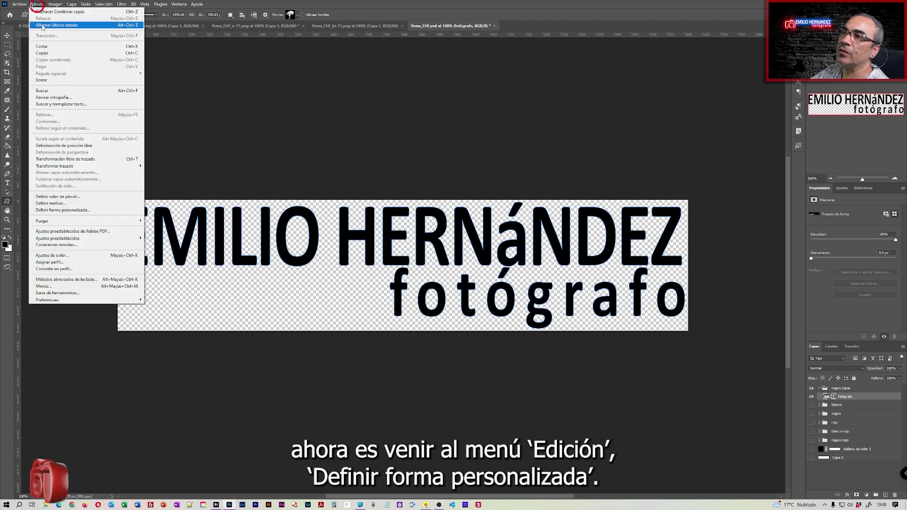
pyautogui.click(76, 211)
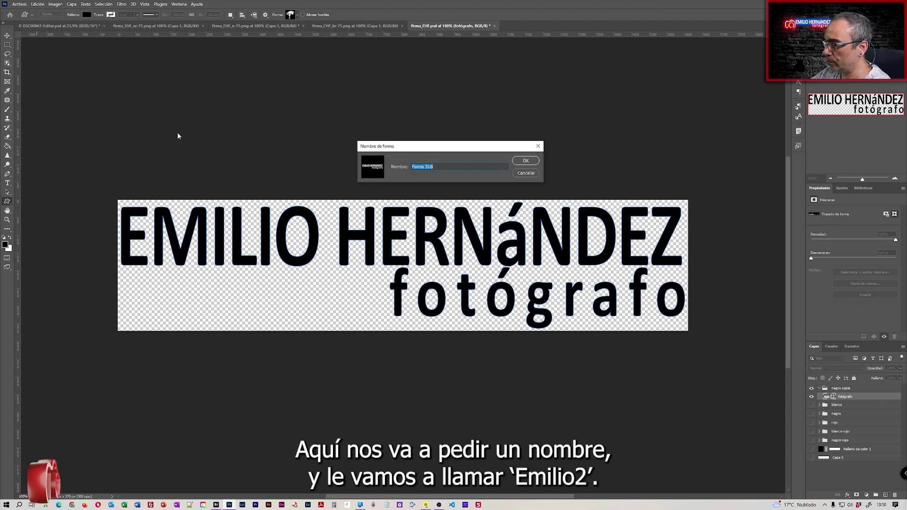
pyautogui.write('Emilio2')
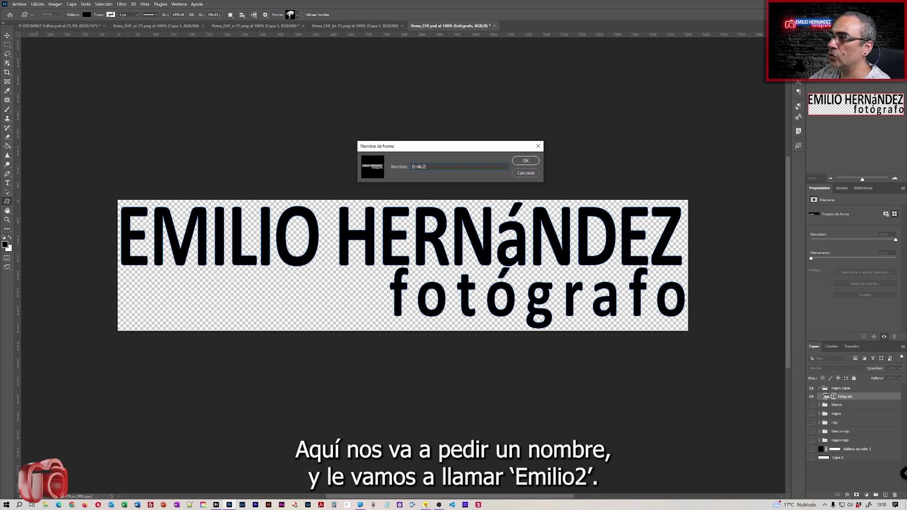
pyautogui.press('Return')
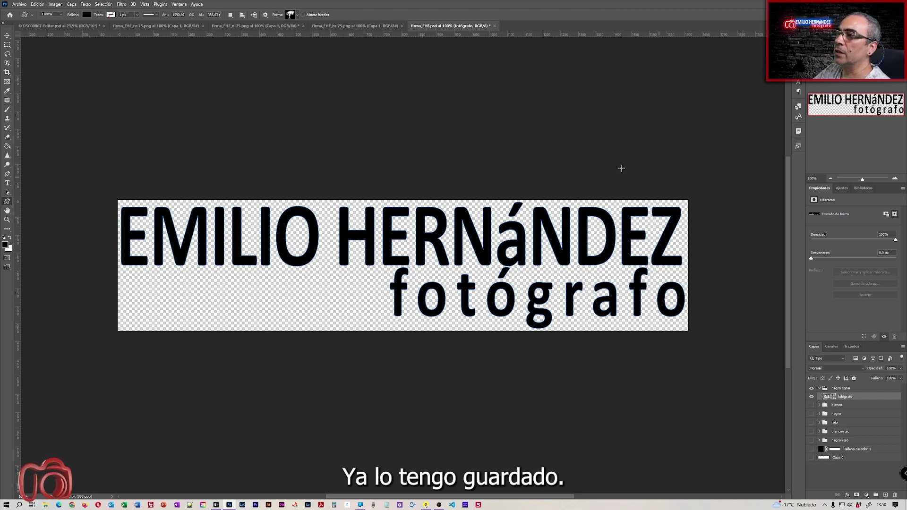
# Step: In the flower photo, choose the saved signature custom shape and draw it about 2320 px wide over the central flowers
pyautogui.click(57, 26)
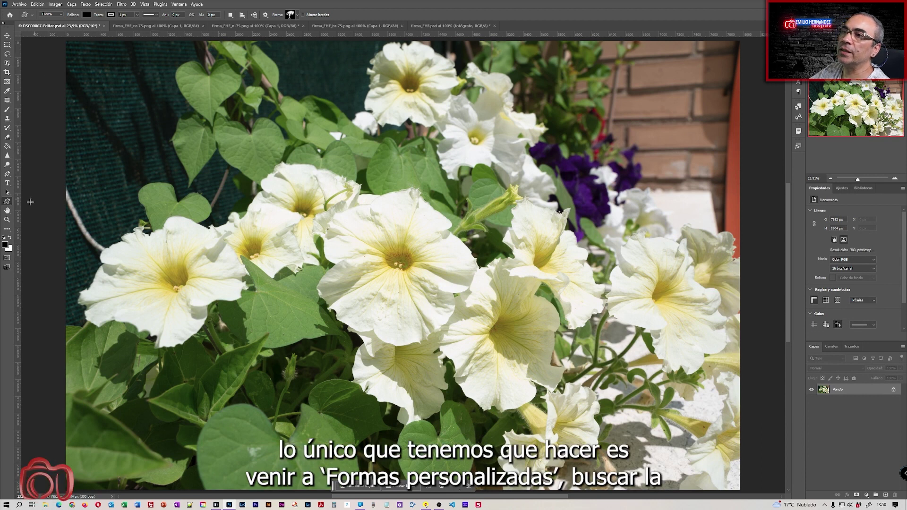
pyautogui.click(297, 15)
pyautogui.moveTo(323, 41); pyautogui.dragTo(320, 67)
pyautogui.click(254, 65)
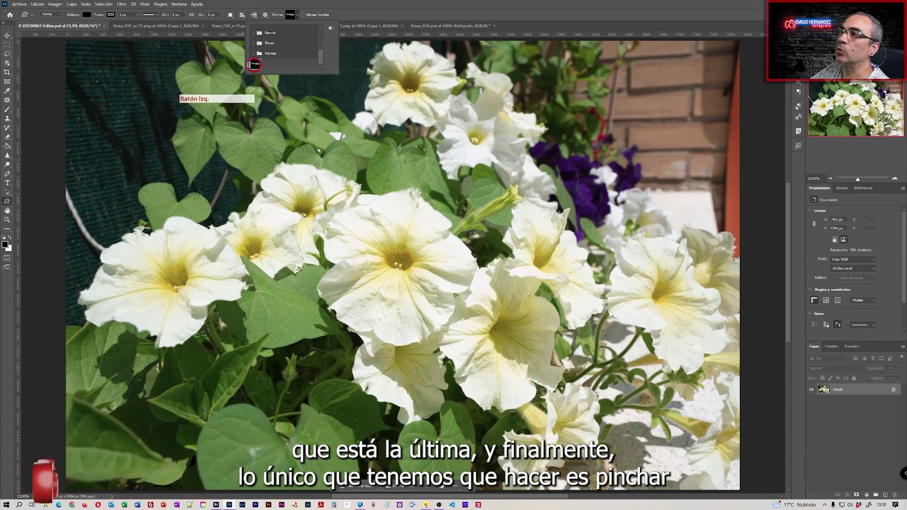
pyautogui.moveTo(384, 248); pyautogui.dragTo(580, 320)
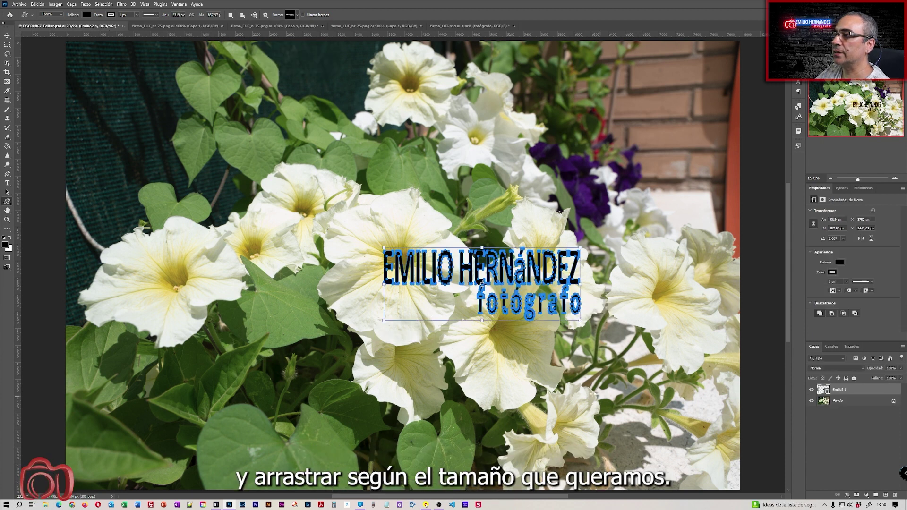
# Step: Draw a second signature shape about 1625 px wide and move it to the photo's lower-right corner
pyautogui.moveTo(218, 152); pyautogui.dragTo(356, 213)
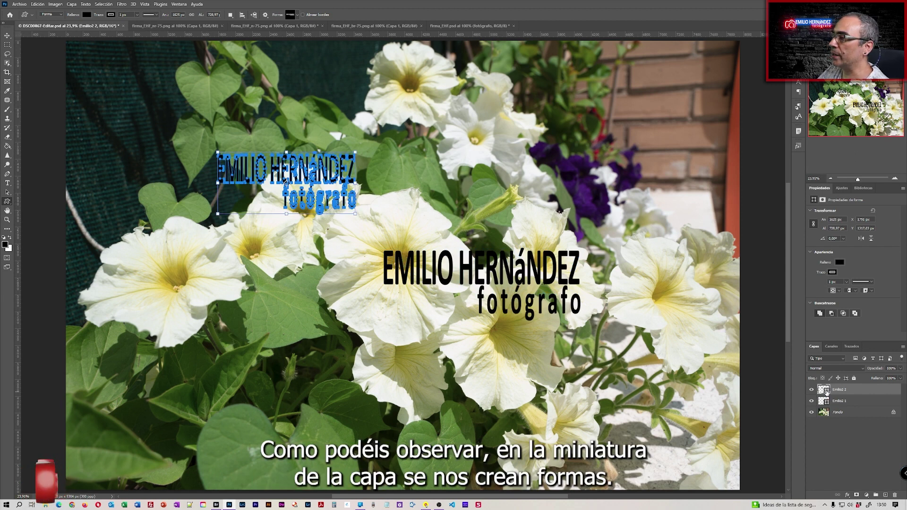
pyautogui.press('v')
pyautogui.moveTo(311, 176); pyautogui.dragTo(673, 443)
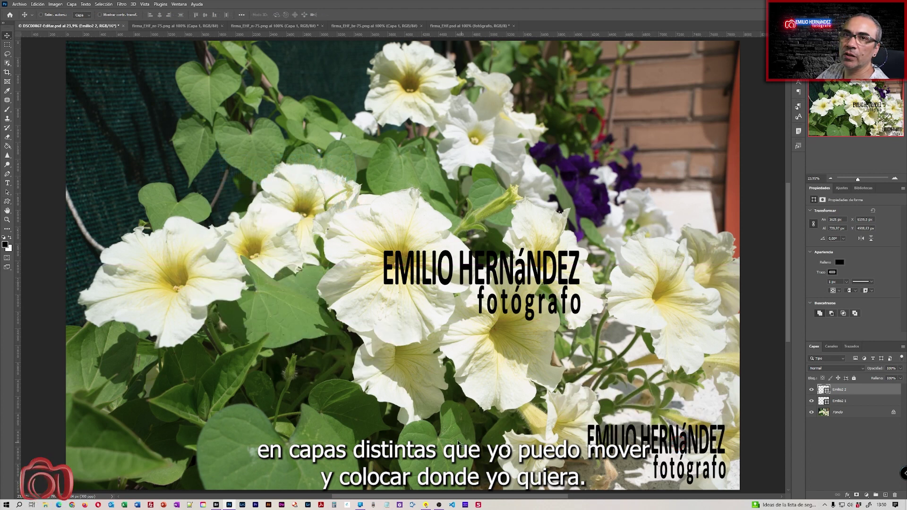
# Step: Delete the second signature's layer and move the remaining signature down toward the lower right of the photo
pyautogui.moveTo(846, 389); pyautogui.dragTo(894, 495)
pyautogui.moveTo(494, 269); pyautogui.dragTo(555, 363)
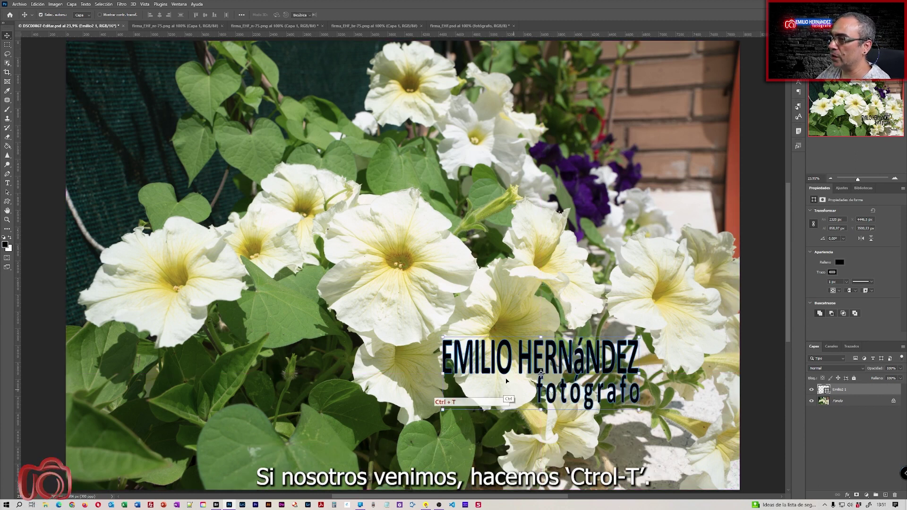
# Step: Free-transform the signature shape larger and back down to about 2380 px wide, placing it in the photo's lower-right corner
pyautogui.hotkey('ctrl', 't')
pyautogui.moveTo(446, 336); pyautogui.dragTo(173, 172)
pyautogui.moveTo(438, 387); pyautogui.dragTo(437, 252)
pyautogui.moveTo(394, 274); pyautogui.dragTo(343, 171)
pyautogui.moveTo(449, 124); pyautogui.dragTo(666, 425)
pyautogui.press('Return')
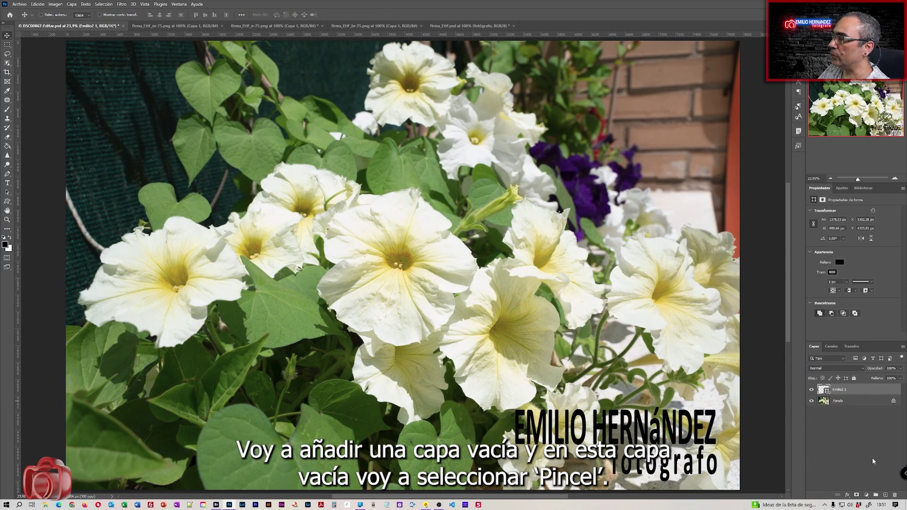
# Step: Add an empty layer and stamp the black signature with the custom signature brush just above the signature shape
pyautogui.click(888, 495)
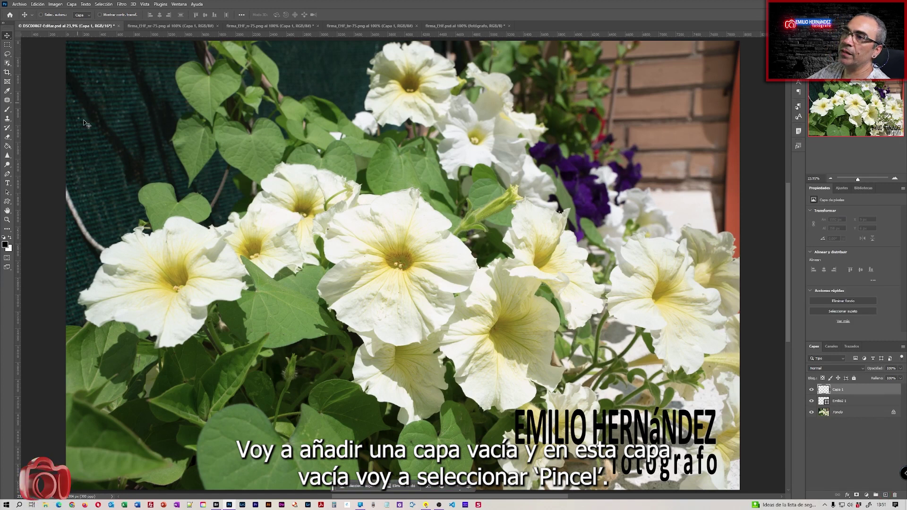
pyautogui.click(7, 109)
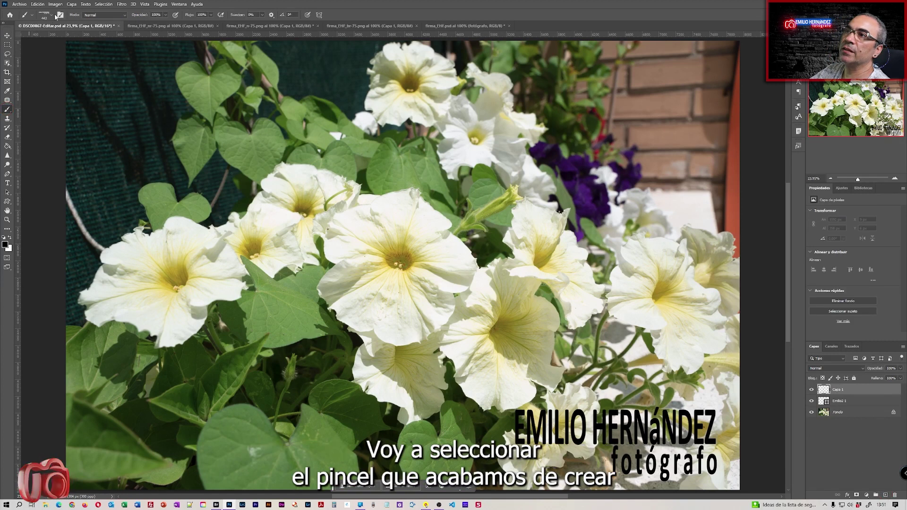
pyautogui.click(50, 15)
pyautogui.click(19, 141)
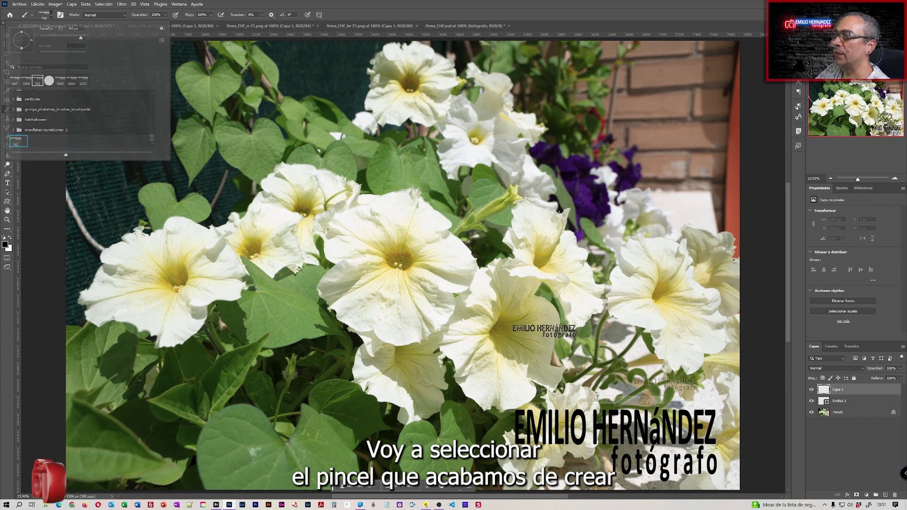
pyautogui.click(685, 392)
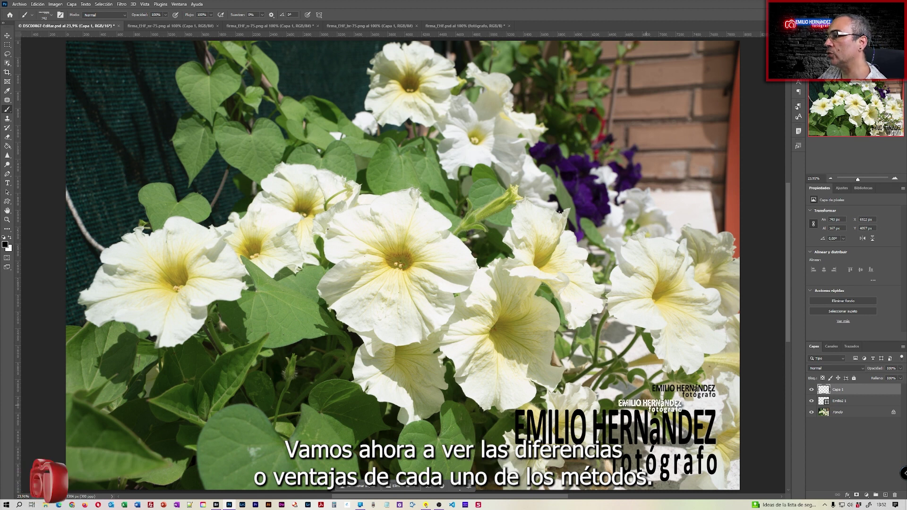
# Step: Enlarge the signature shape with Free Transform to about 7420 px wide, spanning nearly the whole photo
pyautogui.click(839, 401)
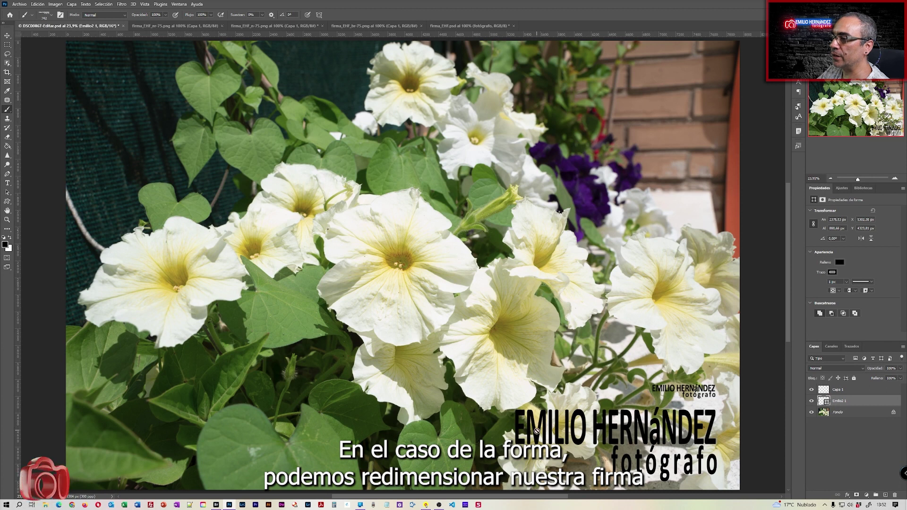
pyautogui.hotkey('ctrl', 't')
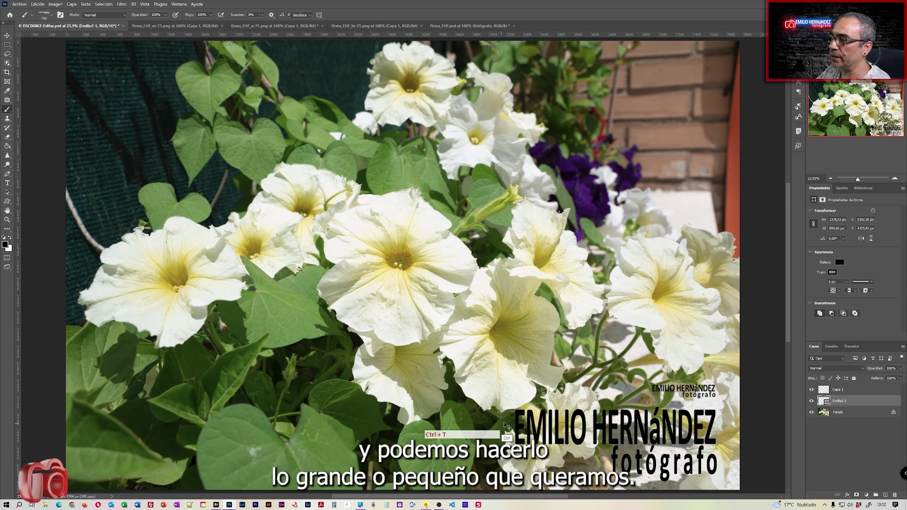
pyautogui.moveTo(515, 407); pyautogui.dragTo(89, 229)
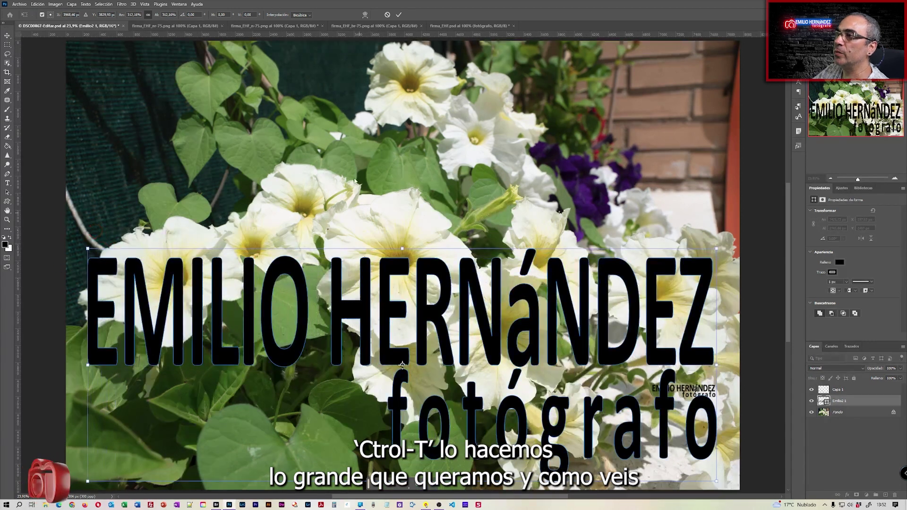
pyautogui.click(399, 15)
pyautogui.press('b')
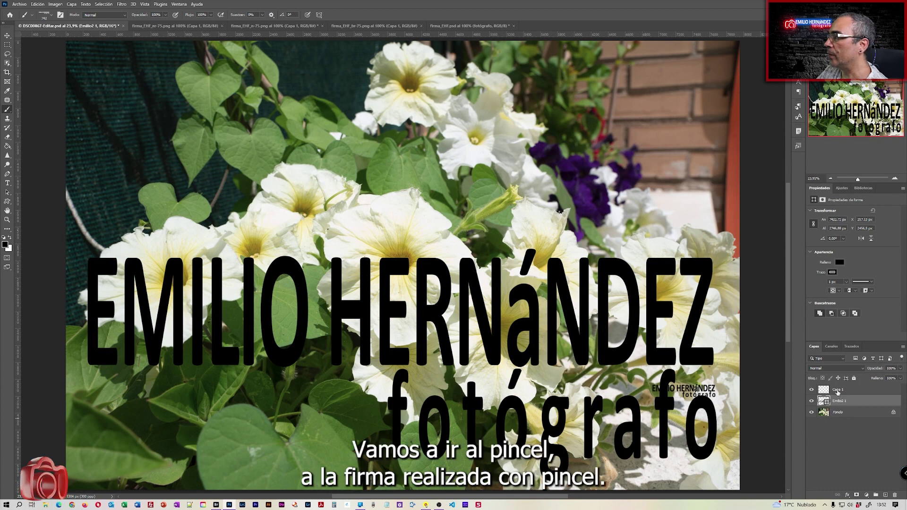
# Step: Free-transform the brush-stamped signature to span nearly the whole photo, placing it above the enlarged signature shape
pyautogui.click(838, 389)
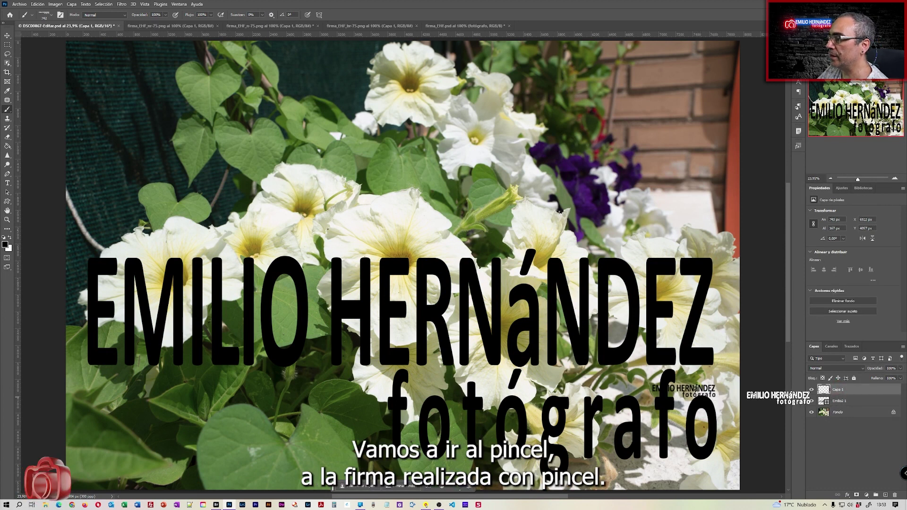
pyautogui.hotkey('ctrl', 't')
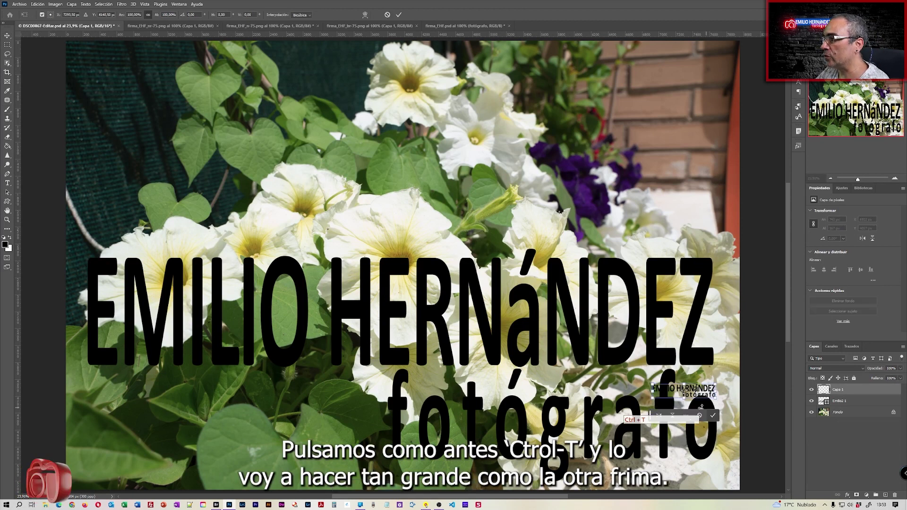
pyautogui.moveTo(652, 383)
pyautogui.mouseDown()
pyautogui.moveTo(142, 203)
pyautogui.moveTo(71, 132)
pyautogui.mouseUp()
pyautogui.moveTo(469, 286)
pyautogui.mouseDown()
pyautogui.moveTo(476, 75)
pyautogui.moveTo(485, 122)
pyautogui.moveTo(457, 162)
pyautogui.moveTo(457, 183)
pyautogui.moveTo(452, 158)
pyautogui.mouseUp()
pyautogui.click(399, 15)
pyautogui.press('v')
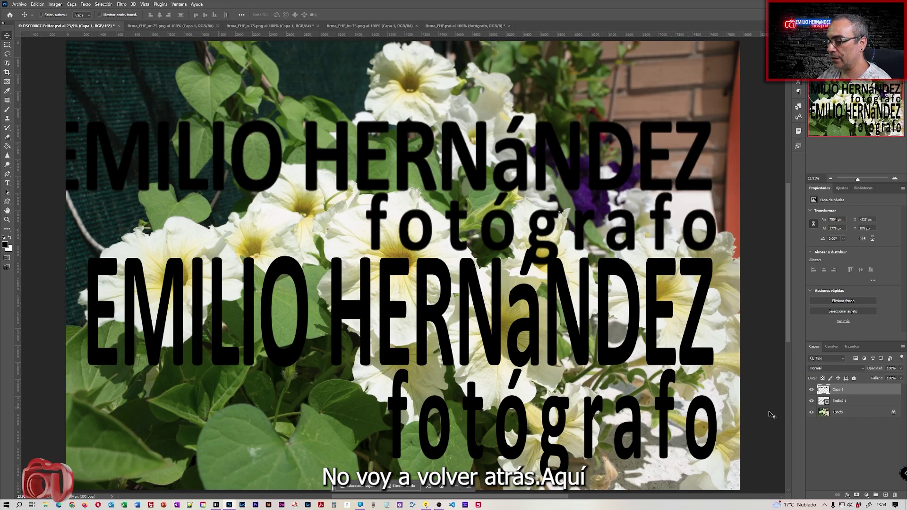
# Step: Undo the moves and enlargements of both signatures
pyautogui.hotkey('ctrl', 'z')
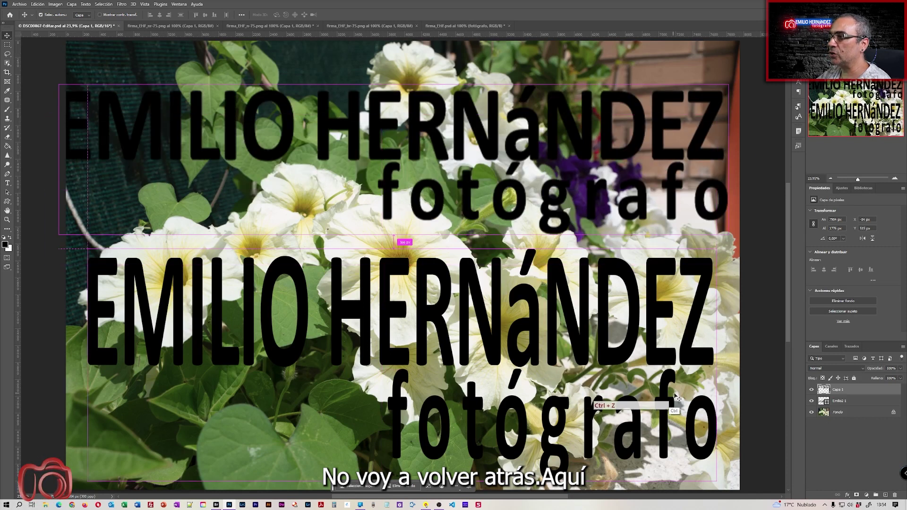
pyautogui.hotkey('ctrl', 'z')
pyautogui.hotkey('ctrl', 'z')
pyautogui.hotkey('ctrl', 'z')
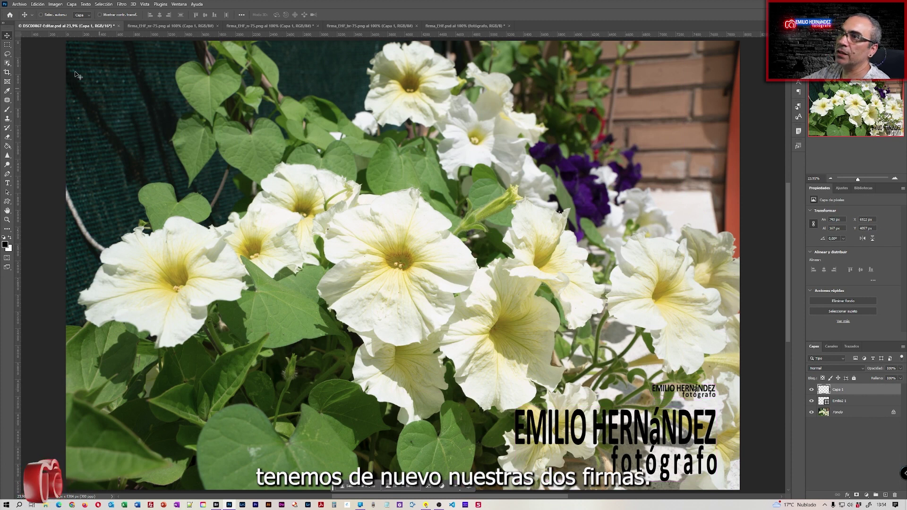
# Step: Move the signature shape to the photo's middle and enlarge the brush-stamped signature beside it to about 2096 px wide
pyautogui.moveTo(686, 404)
pyautogui.mouseDown()
pyautogui.moveTo(670, 336)
pyautogui.moveTo(486, 326)
pyautogui.mouseUp()
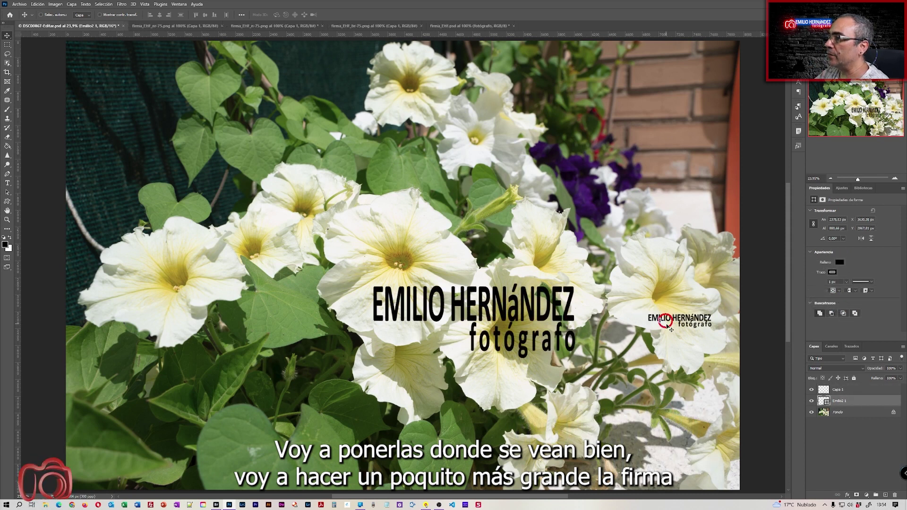
pyautogui.click(851, 391)
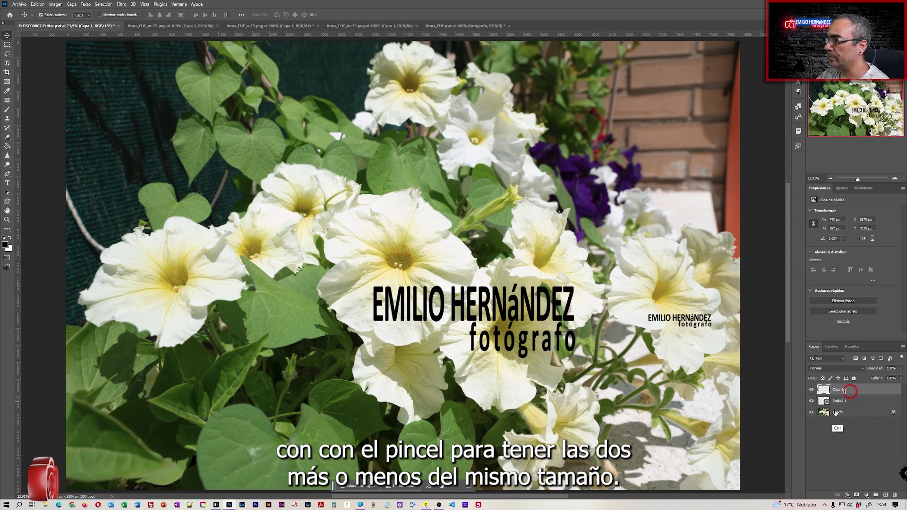
pyautogui.hotkey('ctrl', 't')
pyautogui.moveTo(648, 313); pyautogui.dragTo(588, 290)
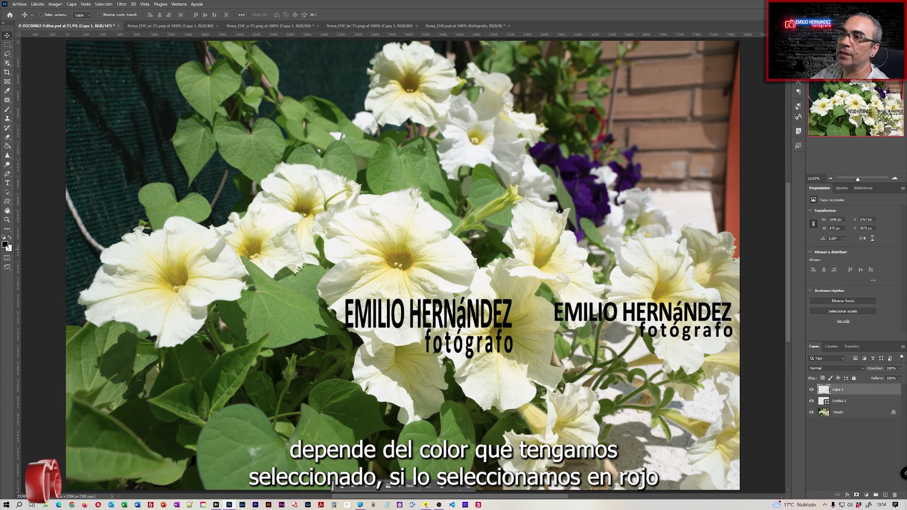
# Step: Change the foreground color to red and stamp a red signature with the signature brush just above the black stamped one
pyautogui.click(6, 245)
pyautogui.click(732, 170)
pyautogui.click(793, 184)
pyautogui.keyDown('alt'); pyautogui.rightClick(614, 252); pyautogui.keyUp('alt')
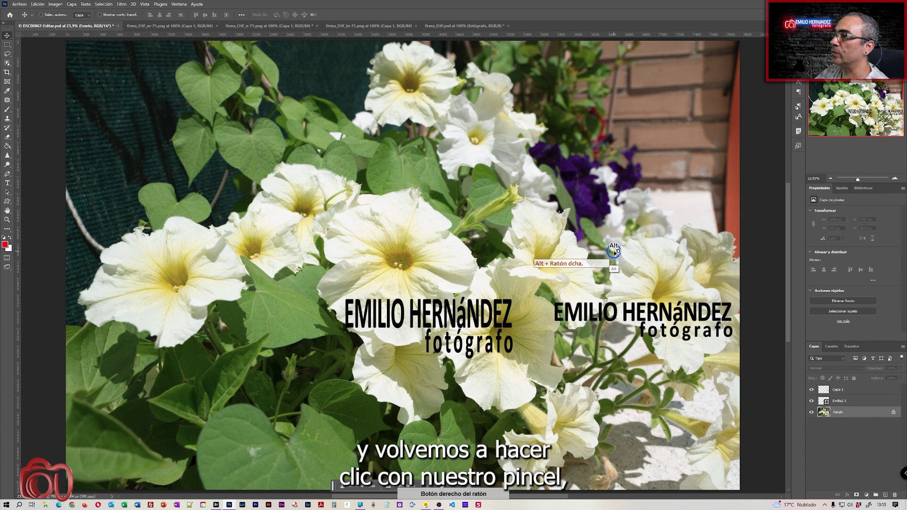
pyautogui.click(7, 109)
pyautogui.keyDown('alt'); pyautogui.rightClick(661, 261); pyautogui.keyUp('alt')
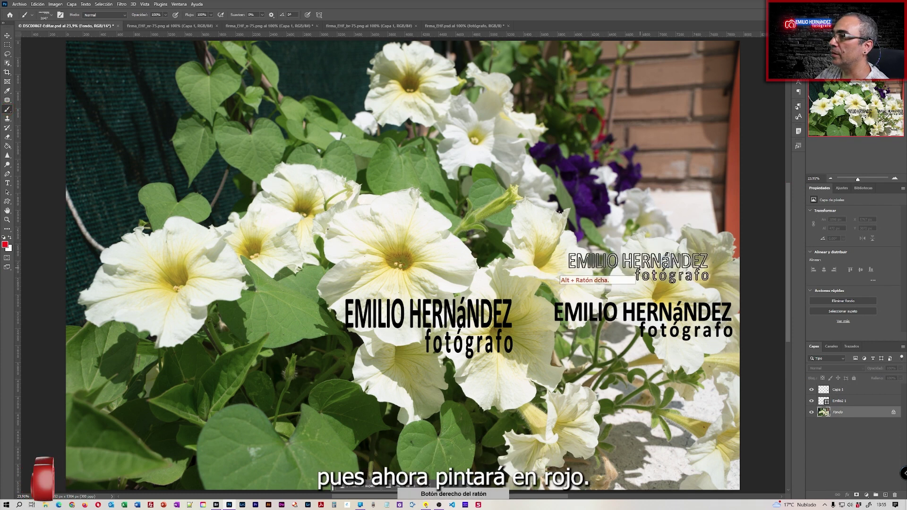
pyautogui.click(635, 270)
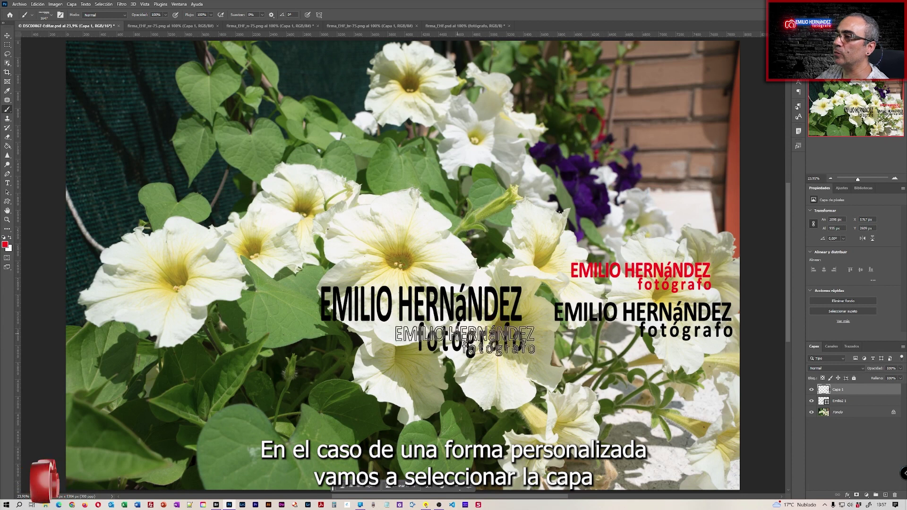
# Step: Set the signature shape's fill to red and its stroke to white
pyautogui.click(7, 35)
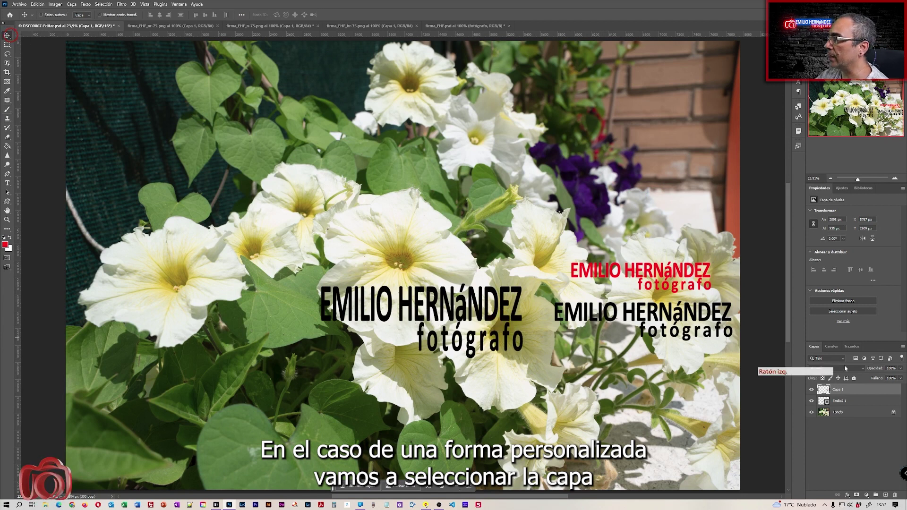
pyautogui.click(864, 400)
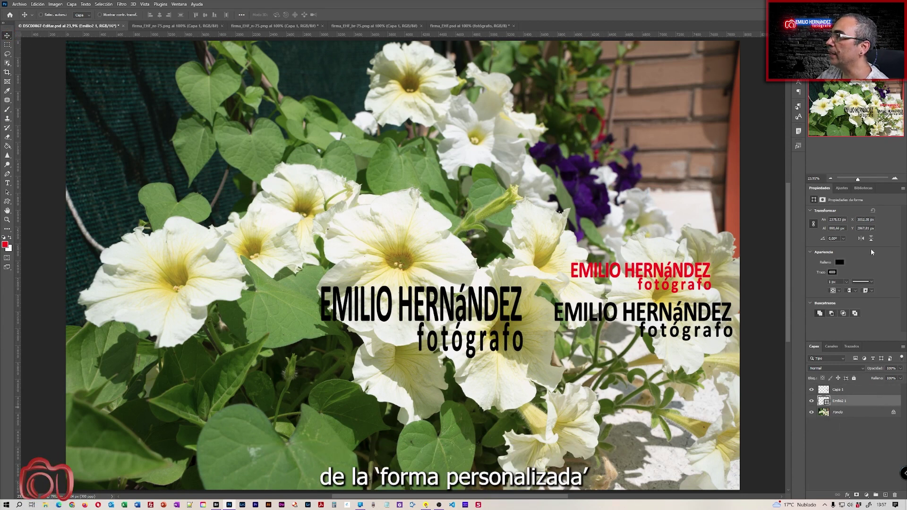
pyautogui.click(839, 263)
pyautogui.click(809, 300)
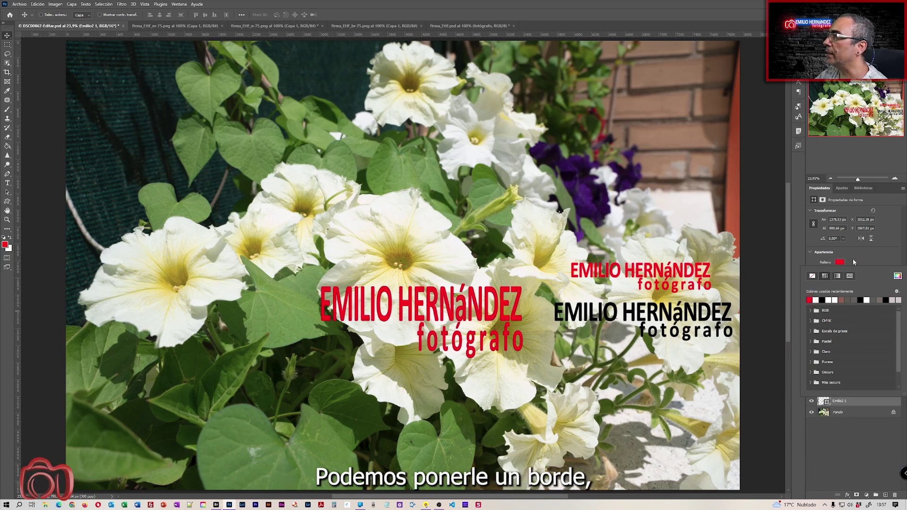
pyautogui.click(853, 260)
pyautogui.click(832, 273)
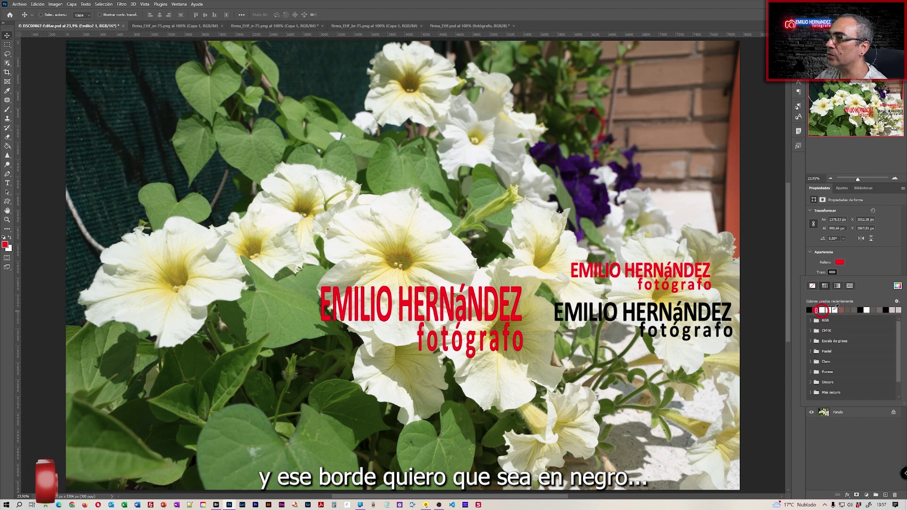
pyautogui.click(815, 310)
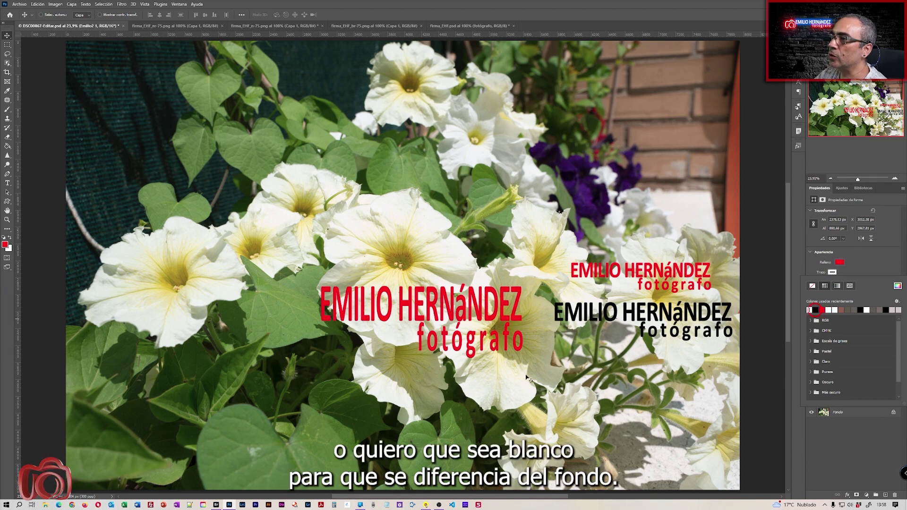
# Step: Move the signature shape to the photo's dark upper-left area and shrink it to about 1250 px wide
pyautogui.click(456, 292)
pyautogui.moveTo(456, 291); pyautogui.dragTo(244, 117)
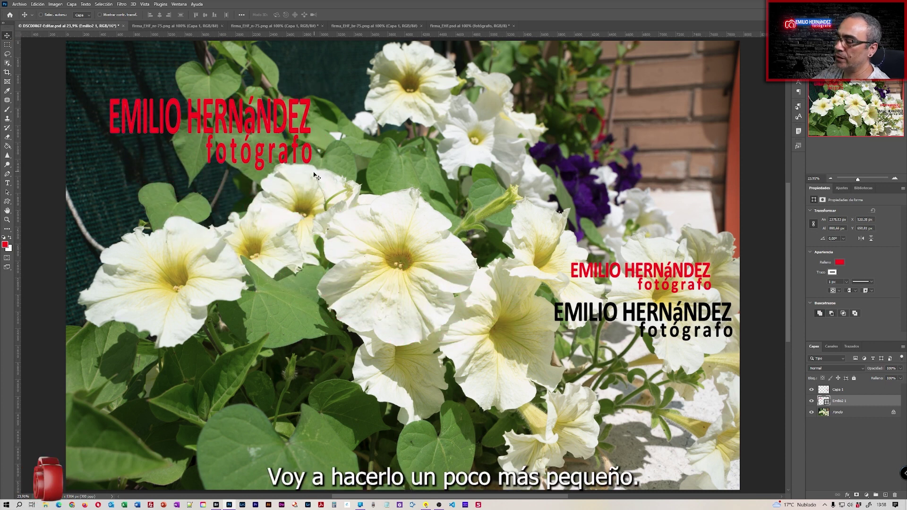
pyautogui.hotkey('ctrl', 't')
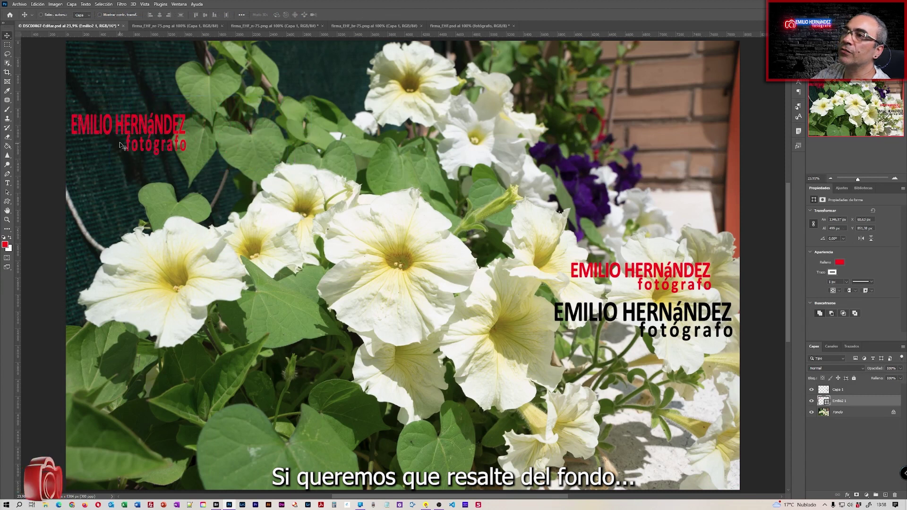
# Step: Widen the signature shape's white stroke to 2 px
pyautogui.moveTo(105, 137); pyautogui.dragTo(180, 130)
pyautogui.press('space')
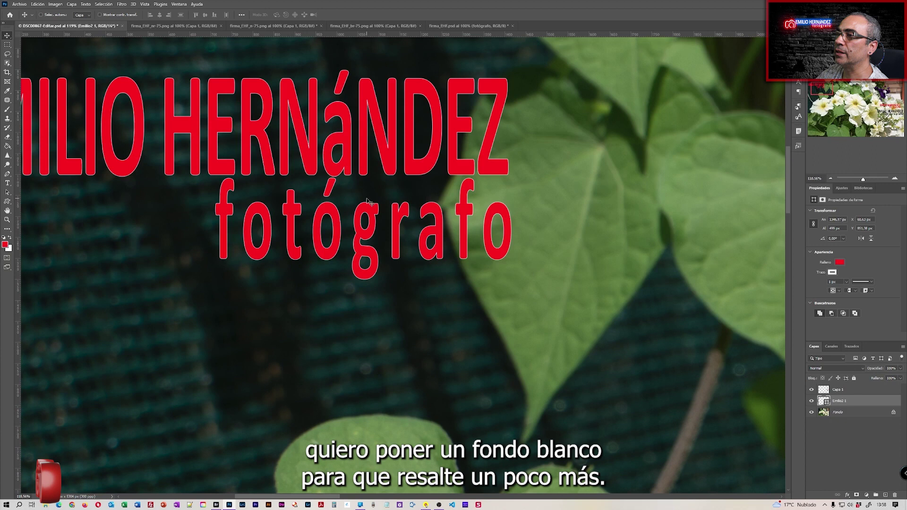
pyautogui.click(833, 282)
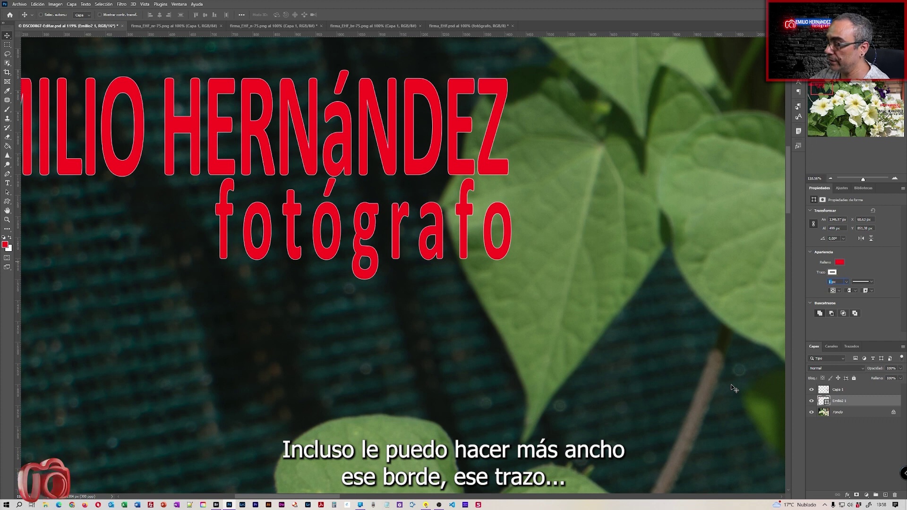
pyautogui.press('Return')
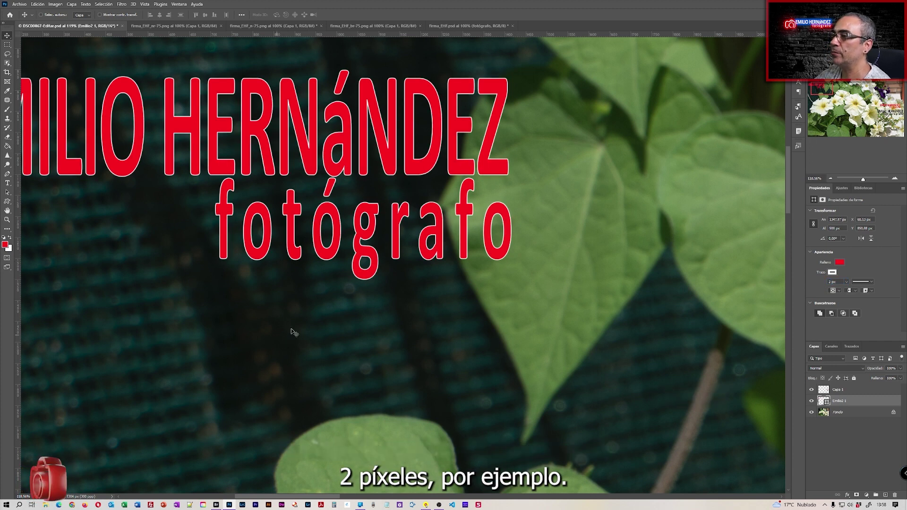
pyautogui.scroll(-5, 429, 326)
pyautogui.moveTo(429, 327); pyautogui.dragTo(427, 331)
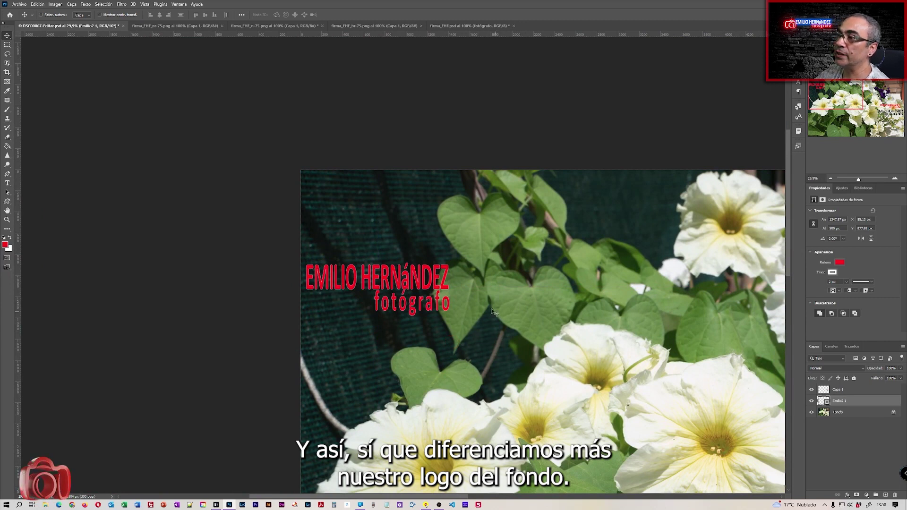
# Step: Set the signature shape's fill to black and move the brush-stamped signatures just above it in the photo's upper-left area
pyautogui.click(840, 262)
pyautogui.click(815, 300)
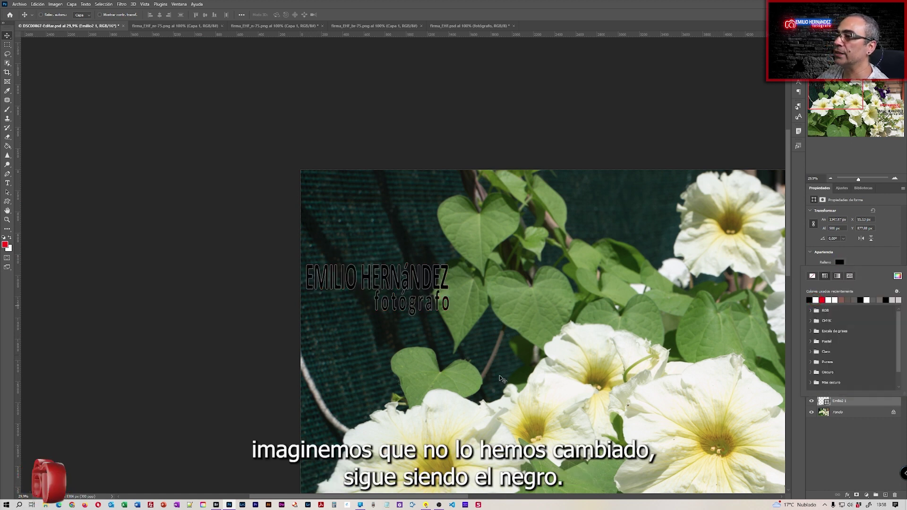
pyautogui.moveTo(531, 374); pyautogui.dragTo(491, 374)
pyautogui.moveTo(626, 387); pyautogui.dragTo(536, 321)
pyautogui.moveTo(590, 347); pyautogui.dragTo(592, 347)
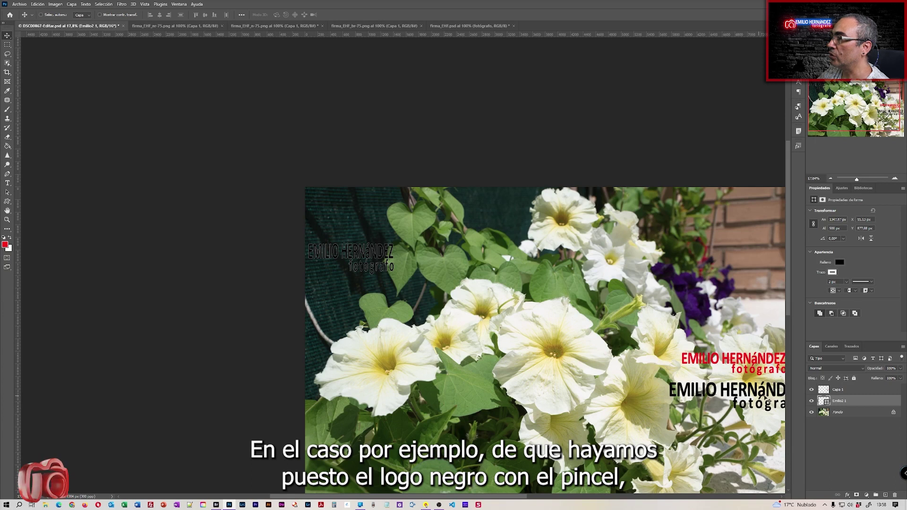
pyautogui.click(831, 389)
pyautogui.moveTo(744, 393); pyautogui.dragTo(383, 216)
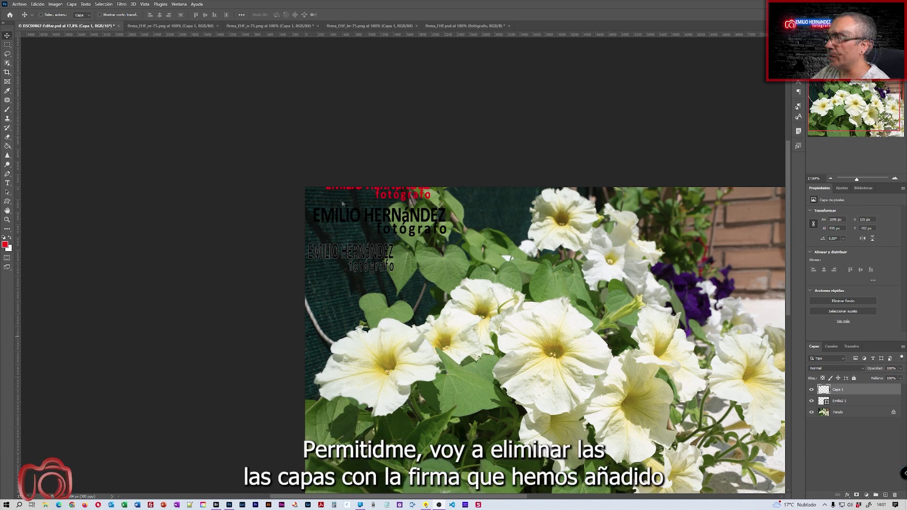
# Step: Delete both signature layers and fit the photo on screen
pyautogui.keyDown('shift'); pyautogui.click(850, 401); pyautogui.keyUp('shift')
pyautogui.moveTo(850, 400); pyautogui.dragTo(894, 495)
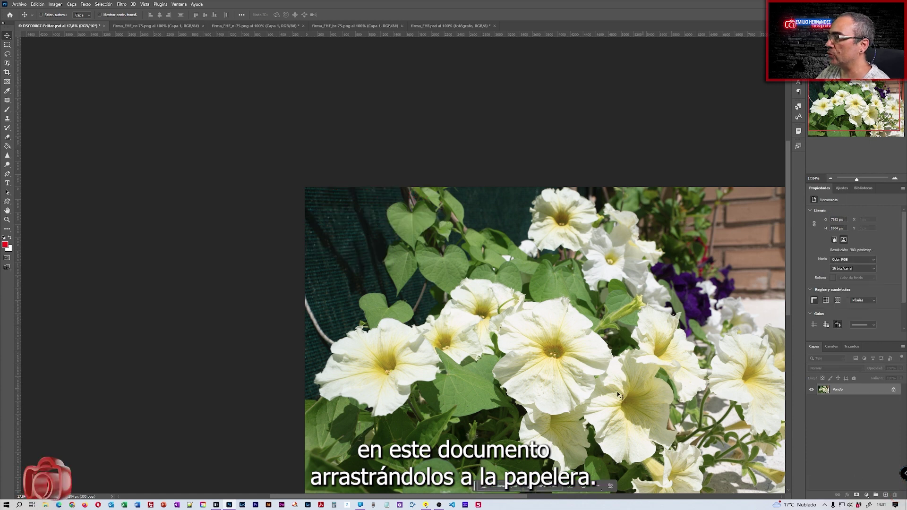
pyautogui.rightClick(515, 371)
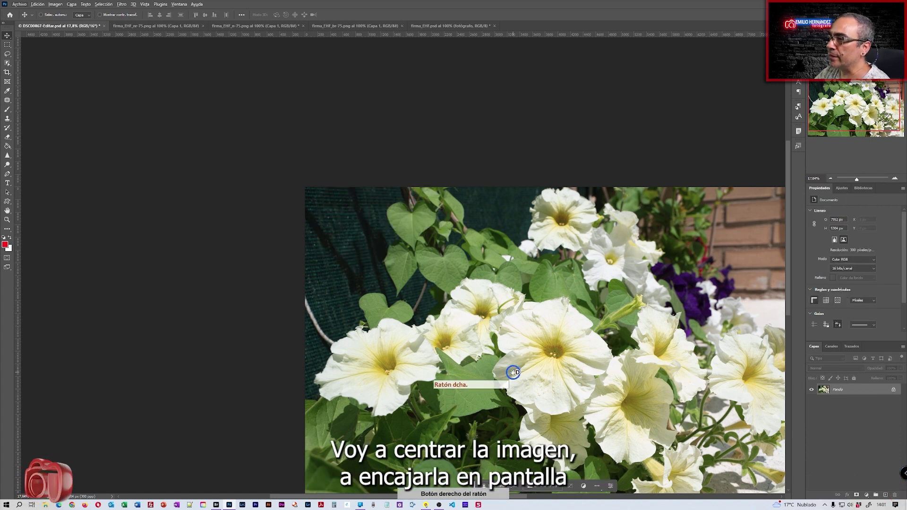
pyautogui.click(539, 377)
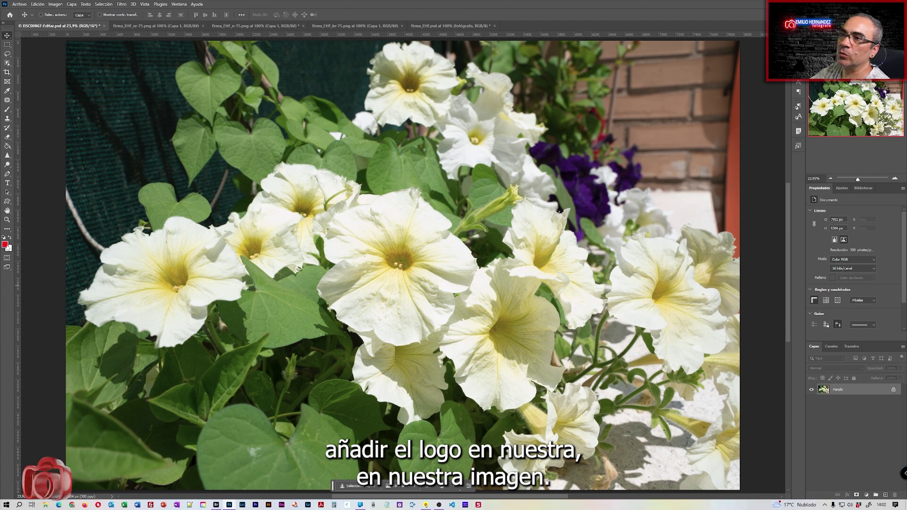
# Step: Draw the custom signature shape with a black fill, about 890 px wide, over the central flower
pyautogui.click(8, 202)
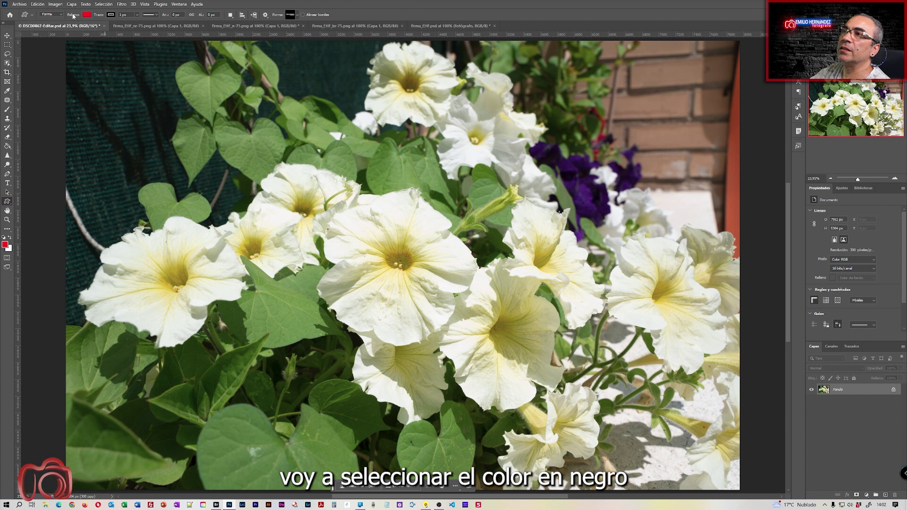
pyautogui.click(87, 15)
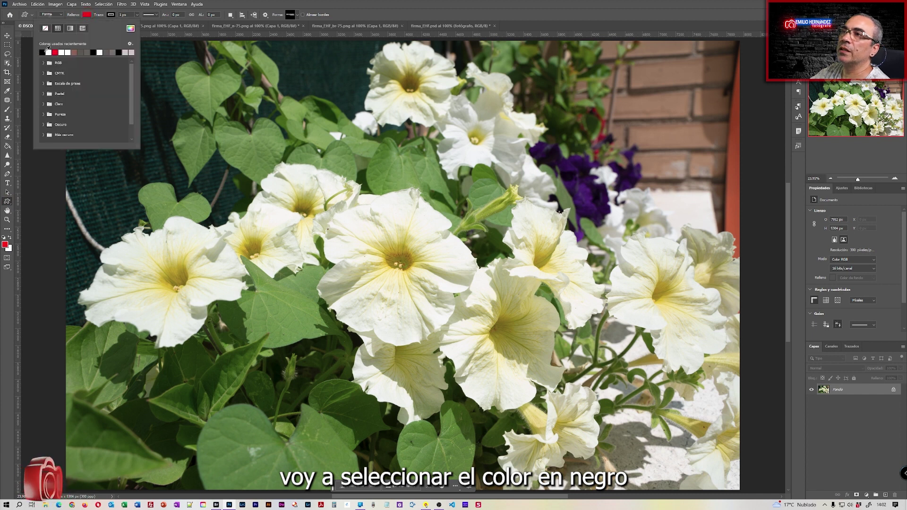
pyautogui.click(42, 52)
pyautogui.click(297, 15)
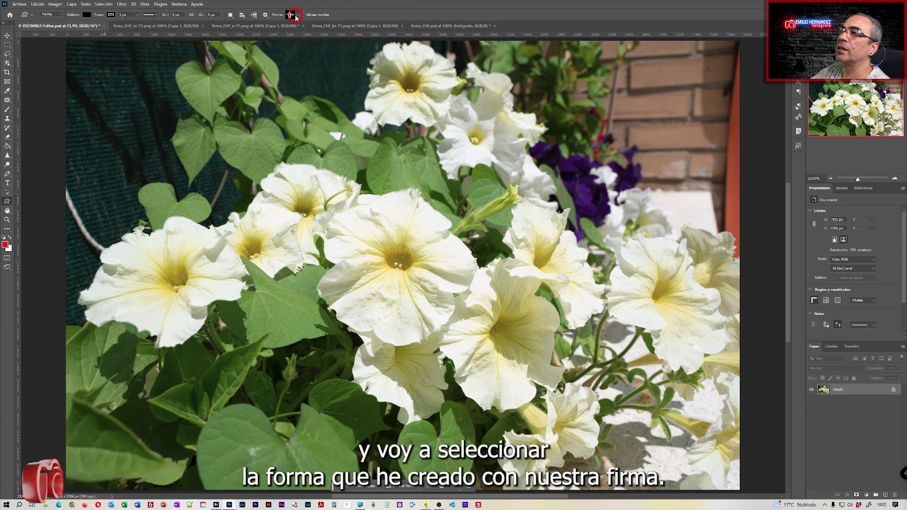
pyautogui.click(296, 15)
pyautogui.click(255, 65)
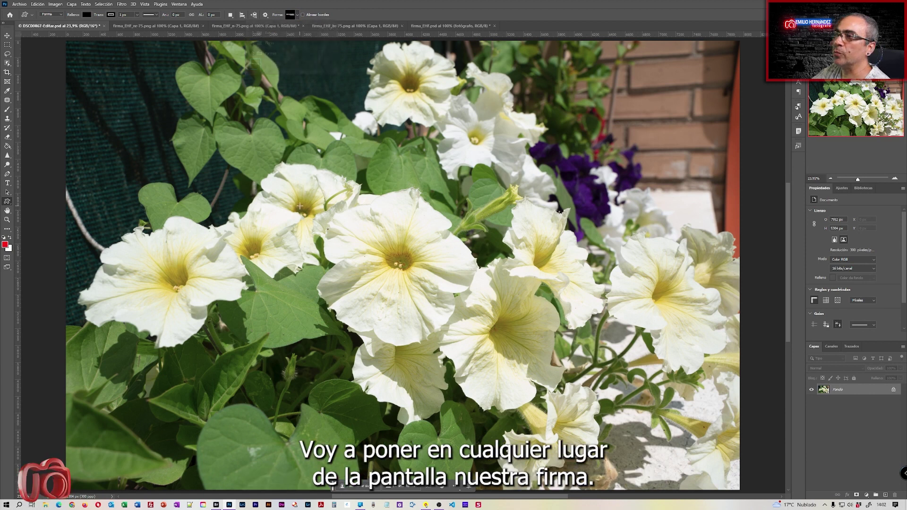
pyautogui.moveTo(299, 206)
pyautogui.mouseDown()
pyautogui.moveTo(351, 251)
pyautogui.moveTo(394, 253)
pyautogui.moveTo(416, 267)
pyautogui.moveTo(482, 257)
pyautogui.moveTo(427, 254)
pyautogui.moveTo(439, 248)
pyautogui.moveTo(377, 277)
pyautogui.moveTo(365, 312)
pyautogui.moveTo(373, 317)
pyautogui.moveTo(372, 290)
pyautogui.moveTo(384, 342)
pyautogui.moveTo(395, 348)
pyautogui.moveTo(491, 250)
pyautogui.moveTo(368, 290)
pyautogui.moveTo(399, 266)
pyautogui.moveTo(387, 274)
pyautogui.moveTo(520, 271)
pyautogui.moveTo(372, 231)
pyautogui.moveTo(380, 251)
pyautogui.moveTo(375, 301)
pyautogui.moveTo(405, 312)
pyautogui.mouseUp()
pyautogui.press('shift')
pyautogui.press('v')
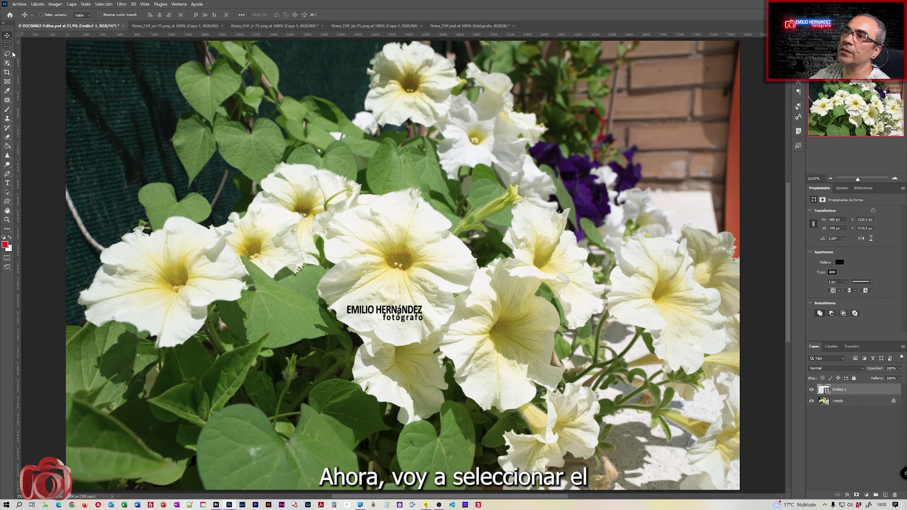
# Step: Choose the signature brush, add an empty layer above the signature shape, and size the brush to roughly match the shape's width
pyautogui.click(8, 109)
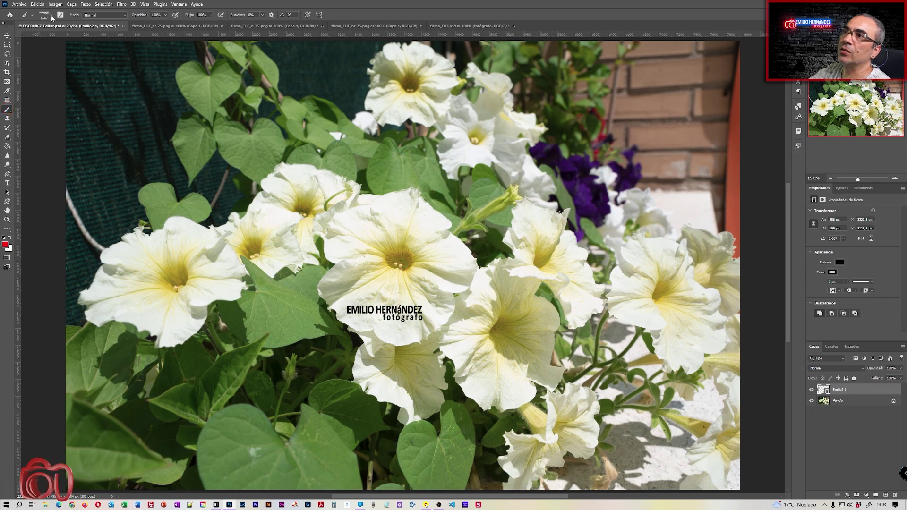
pyautogui.click(50, 16)
pyautogui.click(21, 144)
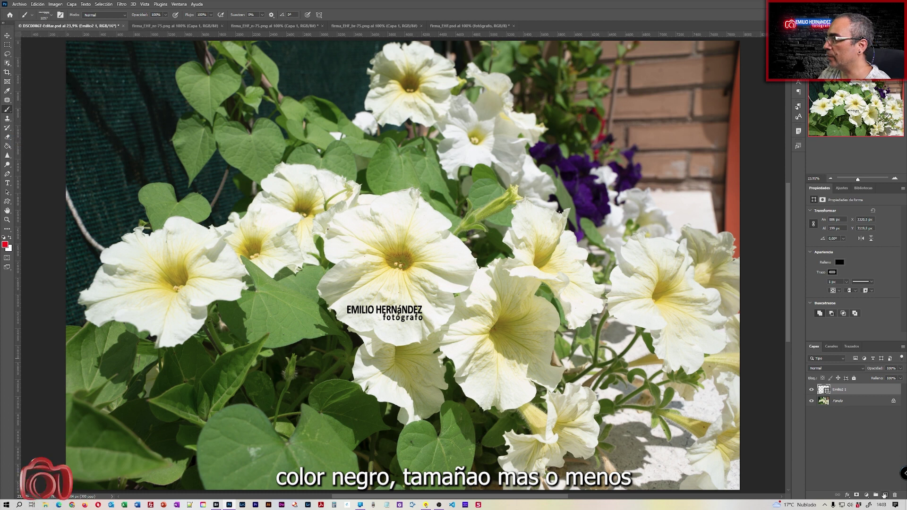
pyautogui.click(884, 495)
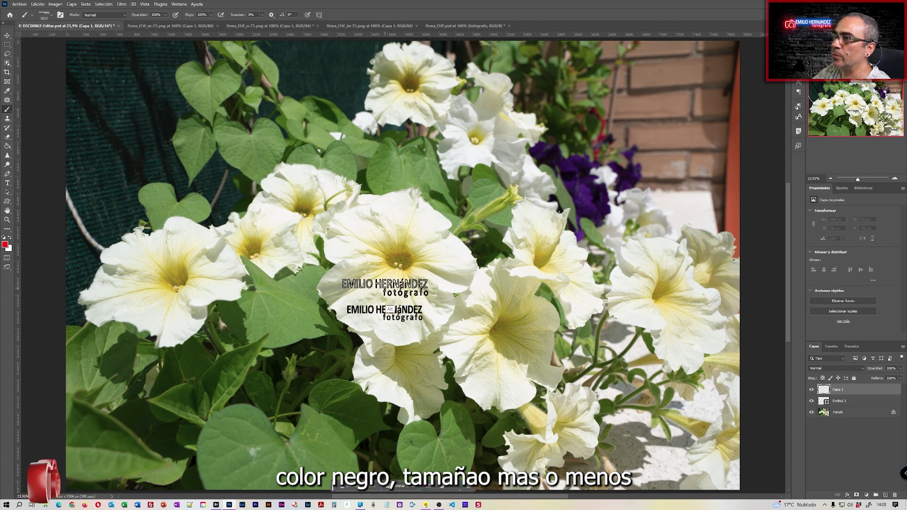
pyautogui.keyDown('alt'); pyautogui.rightClick(380, 288); pyautogui.keyUp('alt')
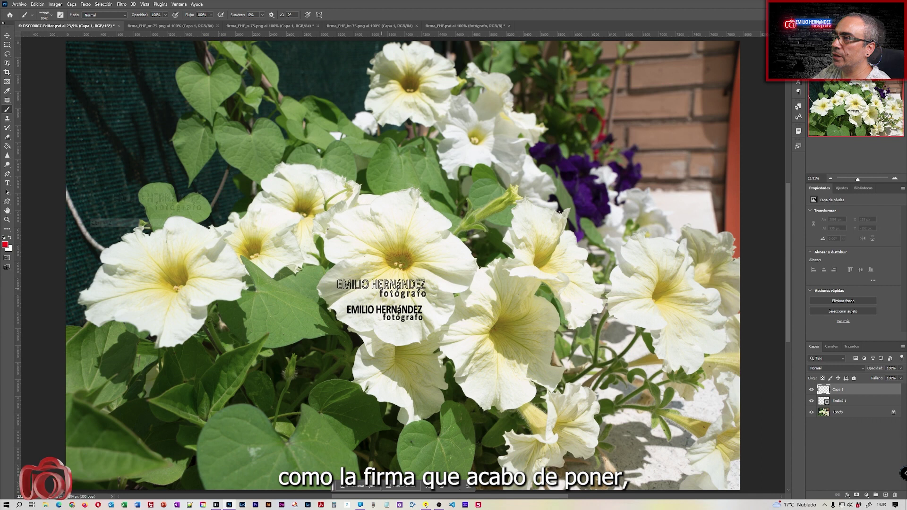
# Step: Set the foreground color to black and stamp the signature about 950 px wide on the central flower, just above the shape signature
pyautogui.click(5, 244)
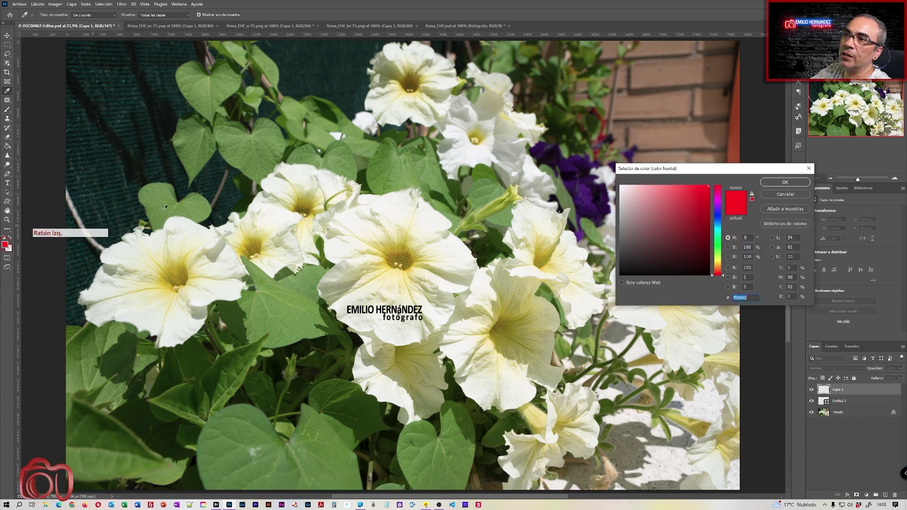
pyautogui.click(624, 272)
pyautogui.click(784, 182)
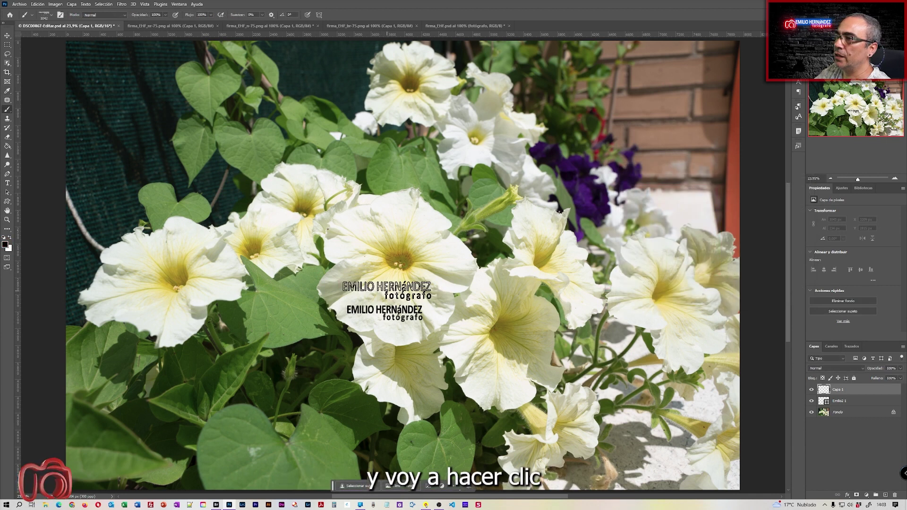
pyautogui.keyDown('alt'); pyautogui.rightClick(387, 292); pyautogui.keyUp('alt')
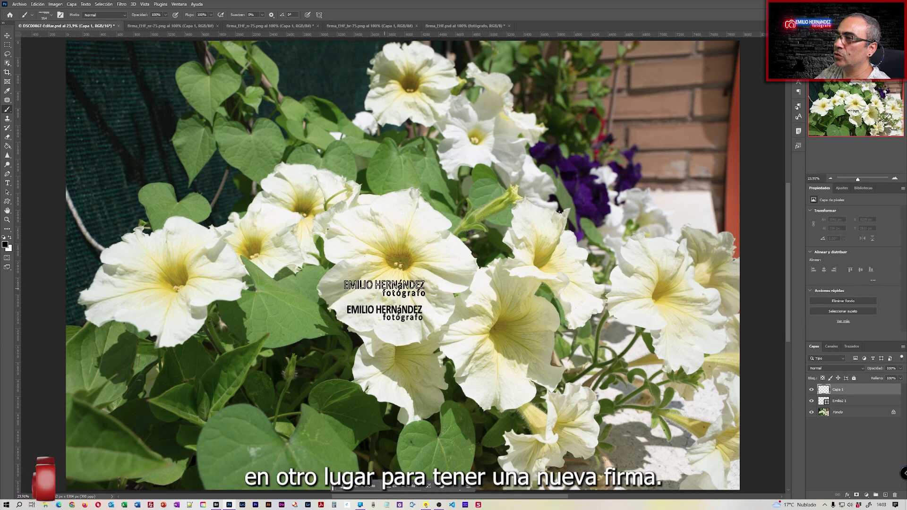
pyautogui.click(386, 289)
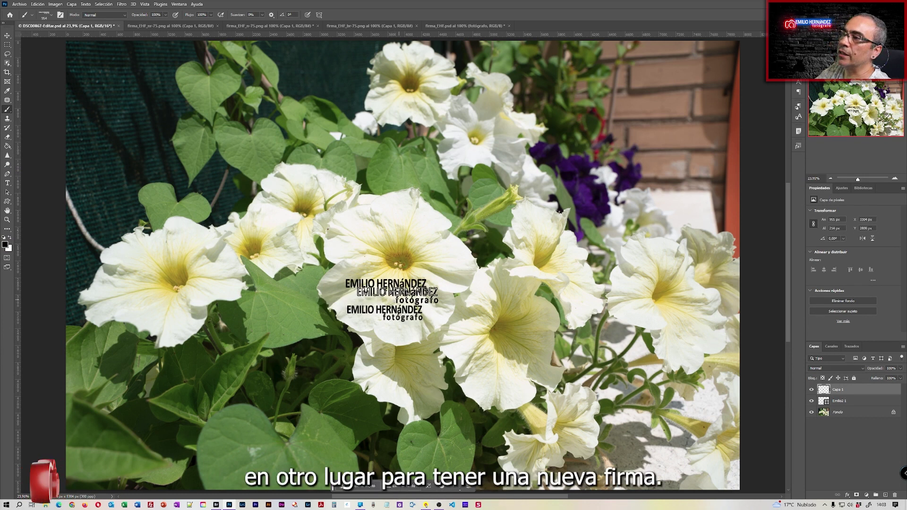
# Step: Rename the brush-stamped signature layer as pincel and the signature shape layer as forma
pyautogui.doubleClick(838, 390)
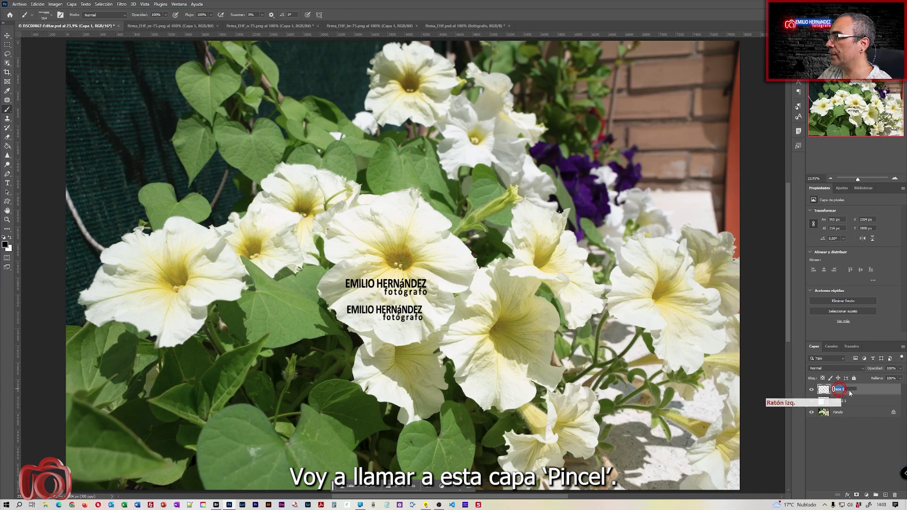
pyautogui.write('Pincel')
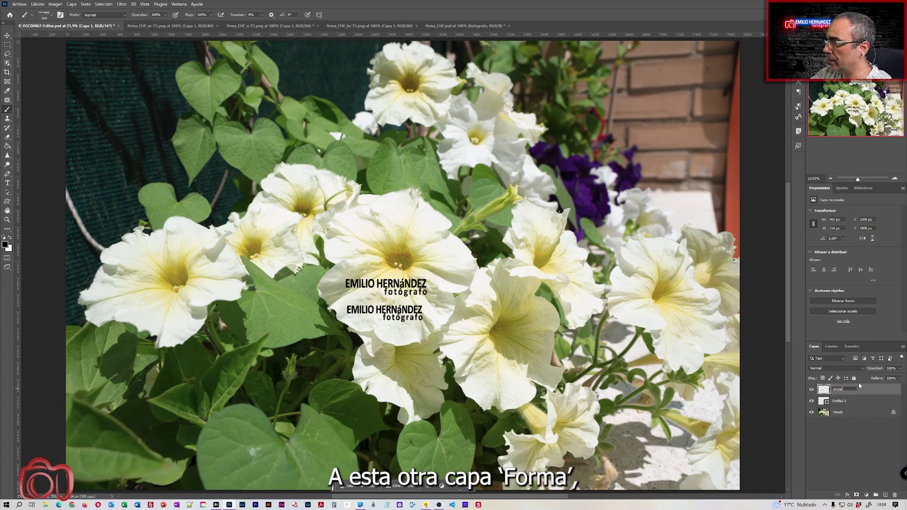
pyautogui.doubleClick(839, 401)
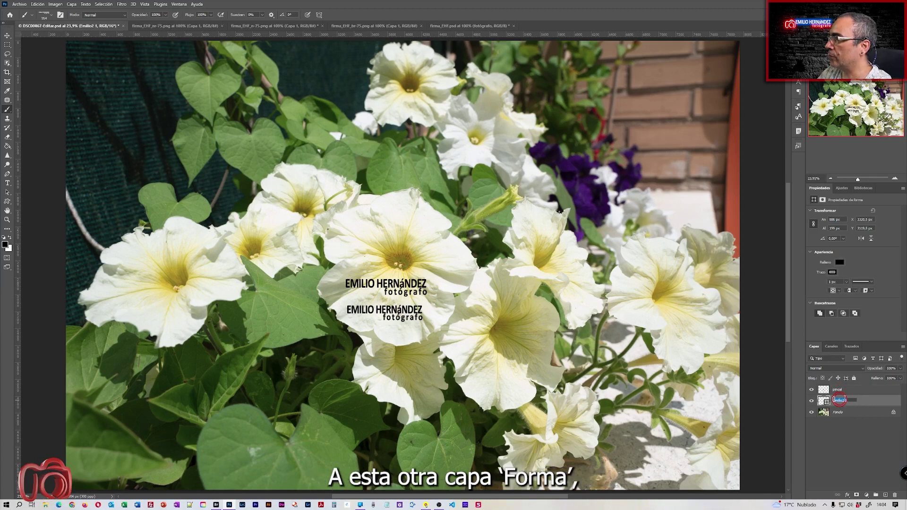
pyautogui.press('Return')
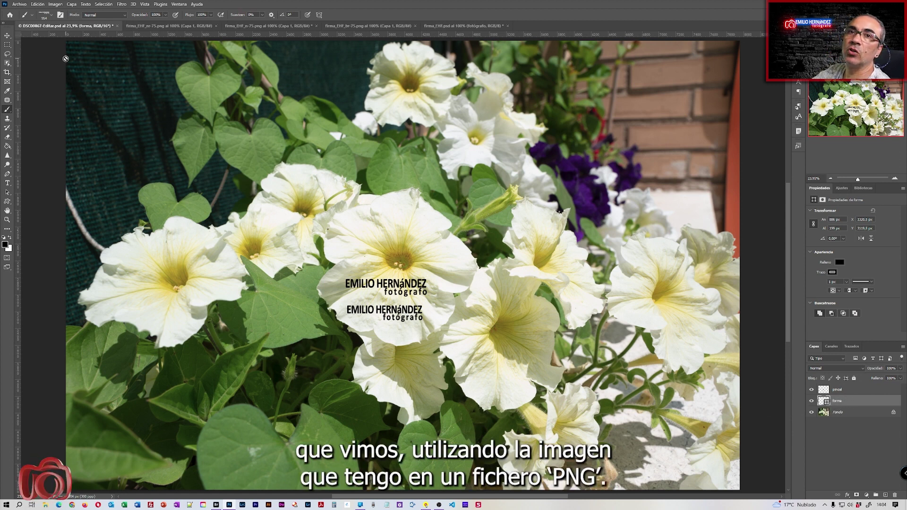
# Step: Copy the black-and-red signature from its PNG document into the photo, placing it on the upper part of the central flower
pyautogui.click(287, 28)
pyautogui.click(200, 26)
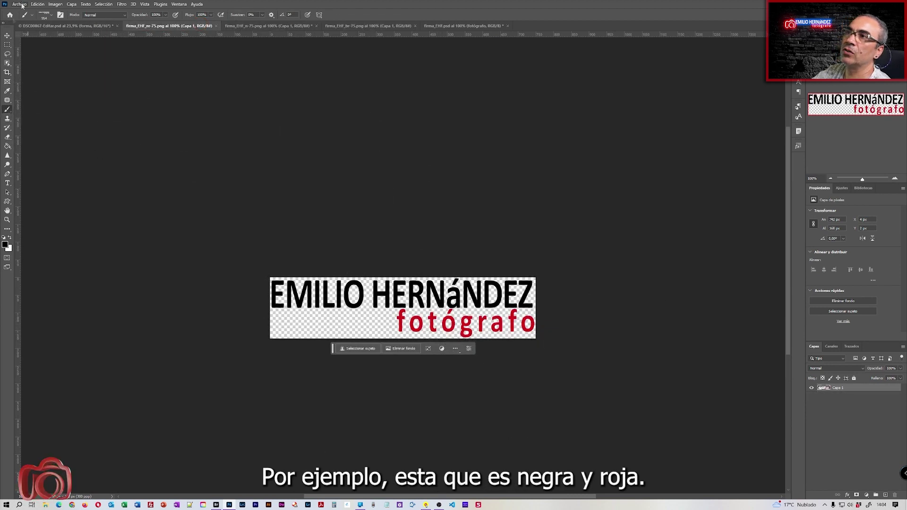
pyautogui.click(7, 35)
pyautogui.moveTo(405, 302); pyautogui.dragTo(414, 225)
pyautogui.click(440, 189)
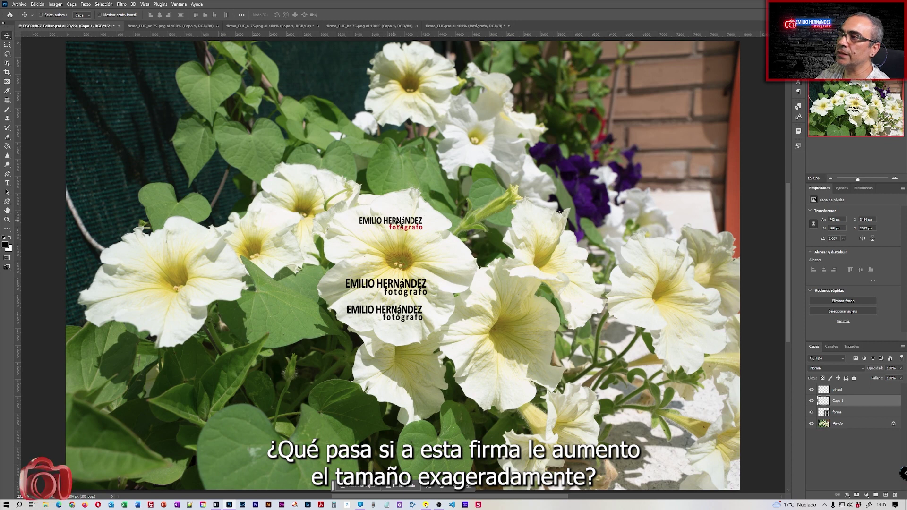
# Step: Enlarge the black-and-red PNG signature to about 4450 px wide and center it across the flowers
pyautogui.hotkey('ctrl', 't')
pyautogui.moveTo(423, 231); pyautogui.dragTo(721, 372)
pyautogui.click(399, 15)
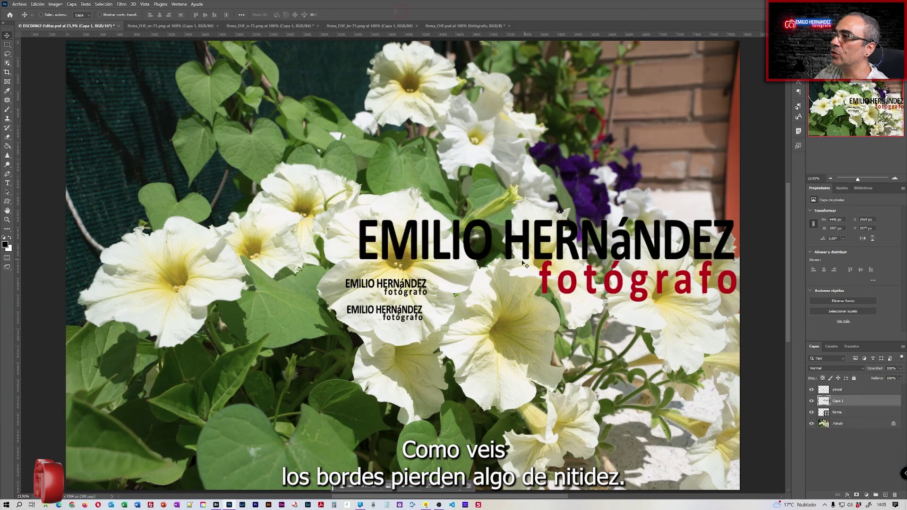
pyautogui.moveTo(556, 252); pyautogui.dragTo(450, 247)
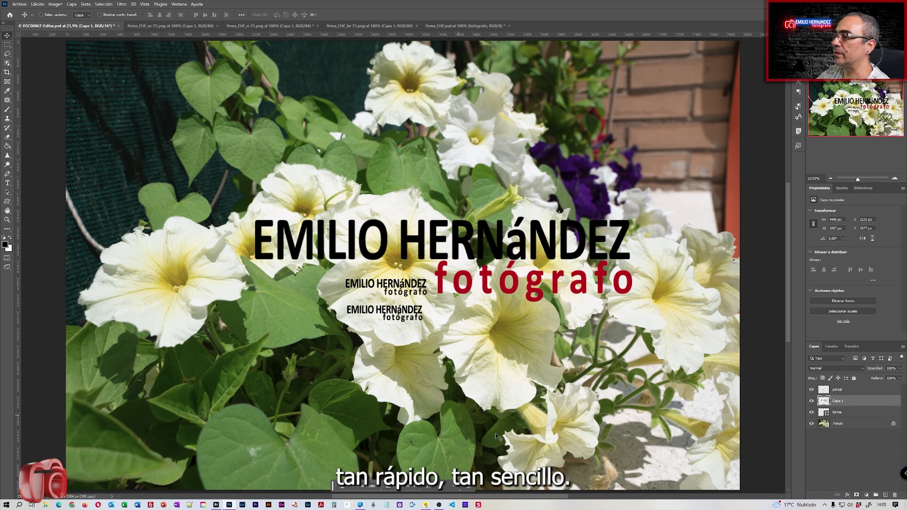
# Step: Undo the enlargement and move of the PNG signature, and make the forma layer active
pyautogui.click(835, 414)
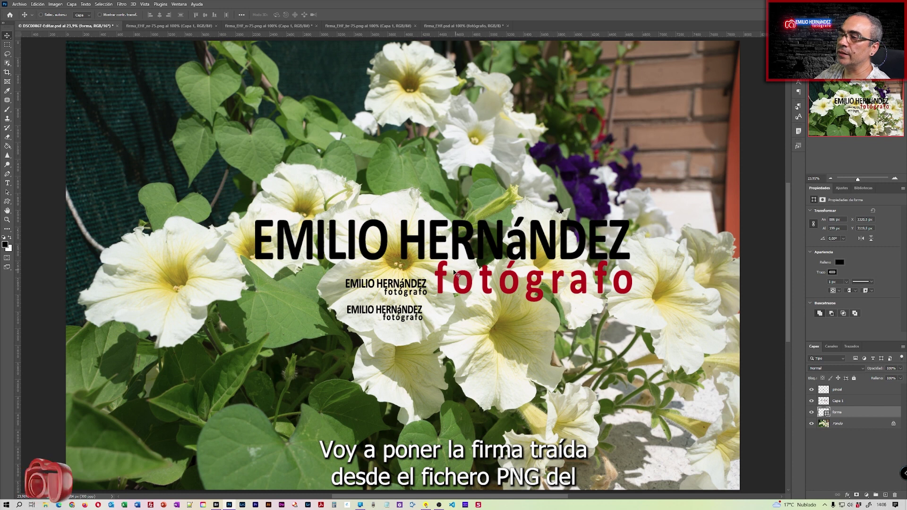
pyautogui.press('ctrl')
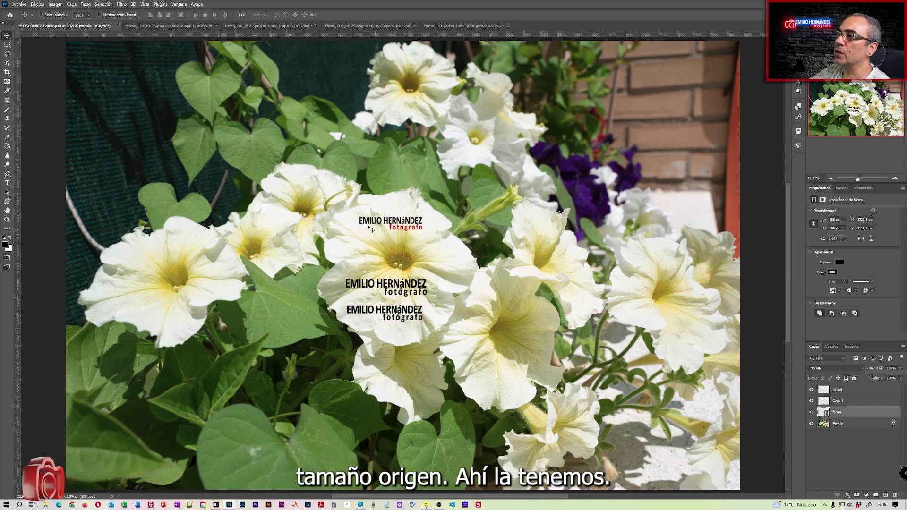
# Step: Move the shape, brush and PNG signatures into the dark upper-left area of the photo, one above another
pyautogui.moveTo(377, 308); pyautogui.dragTo(130, 159)
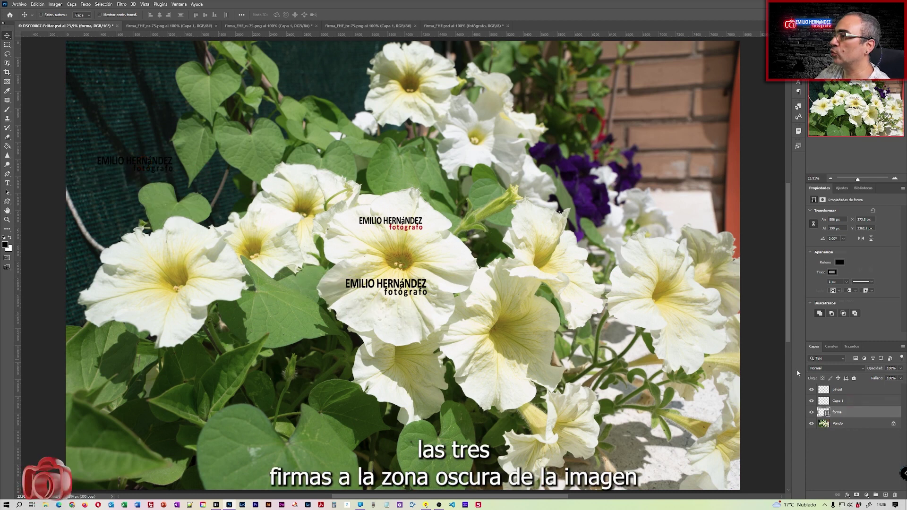
pyautogui.click(837, 390)
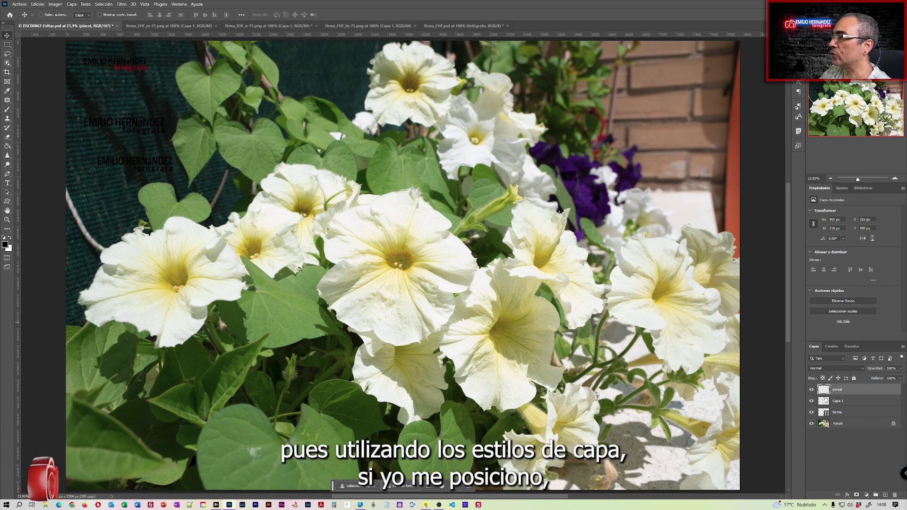
# Step: Add a white outer glow layer style to the pincel layer and increase the glow's spread and size
pyautogui.click(856, 389)
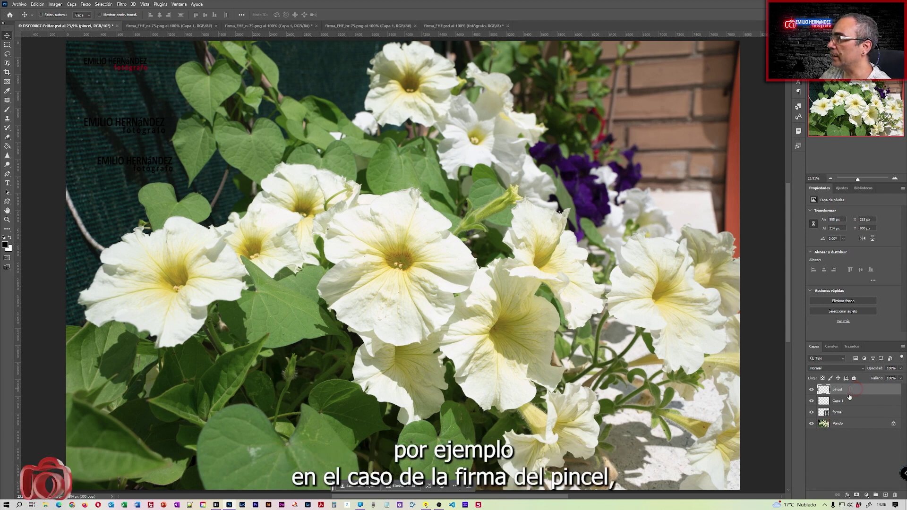
pyautogui.doubleClick(892, 391)
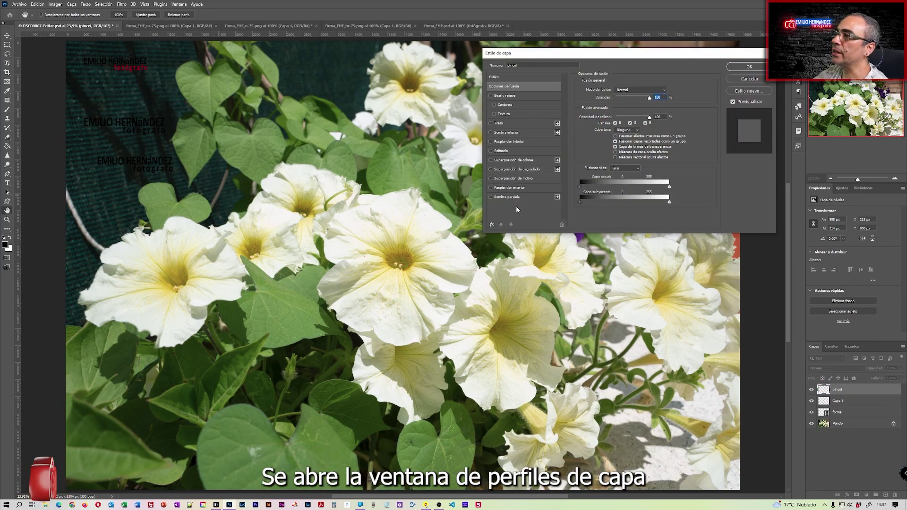
pyautogui.click(490, 188)
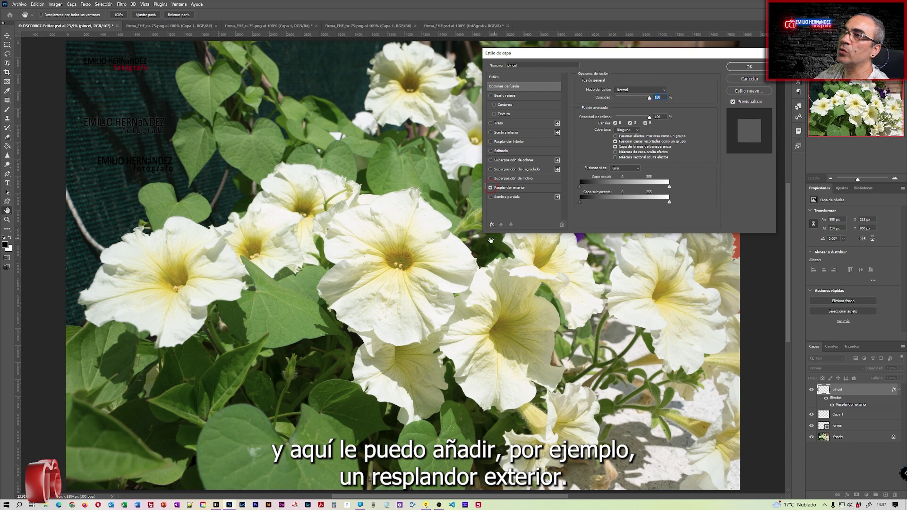
pyautogui.click(509, 188)
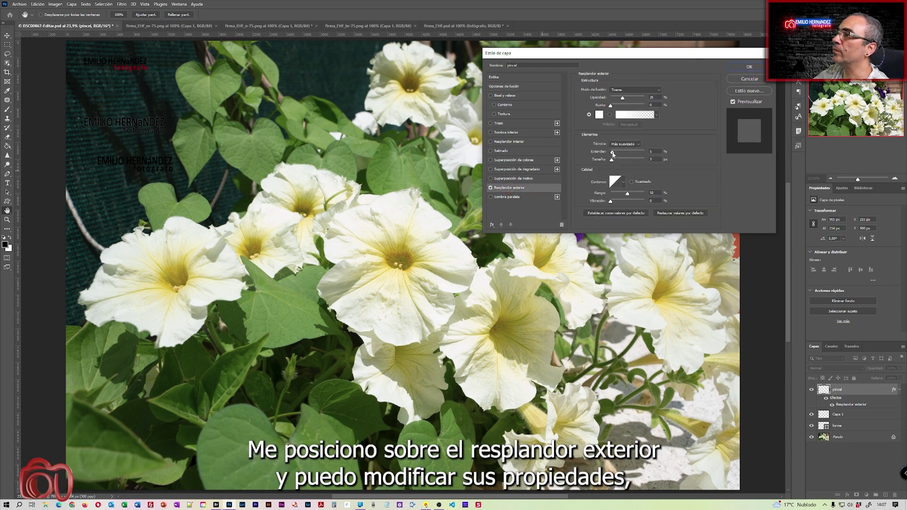
pyautogui.moveTo(612, 154); pyautogui.dragTo(616, 161)
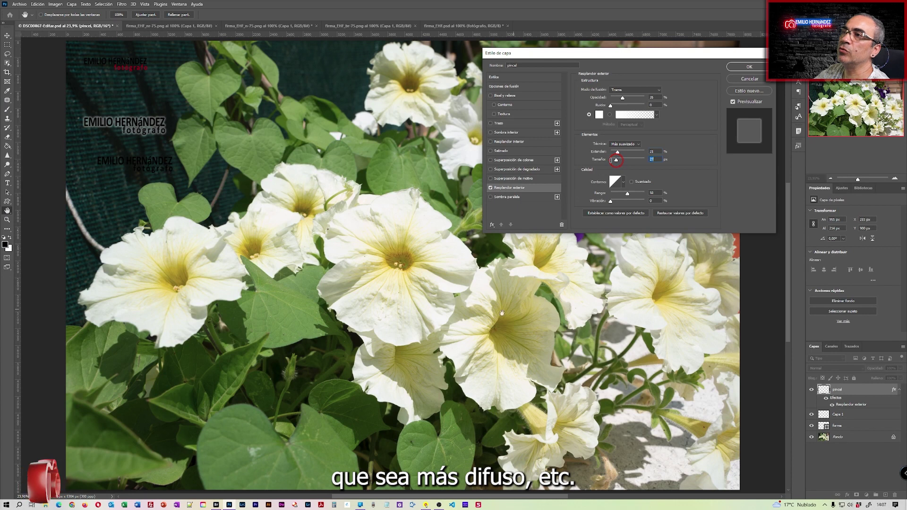
pyautogui.click(748, 70)
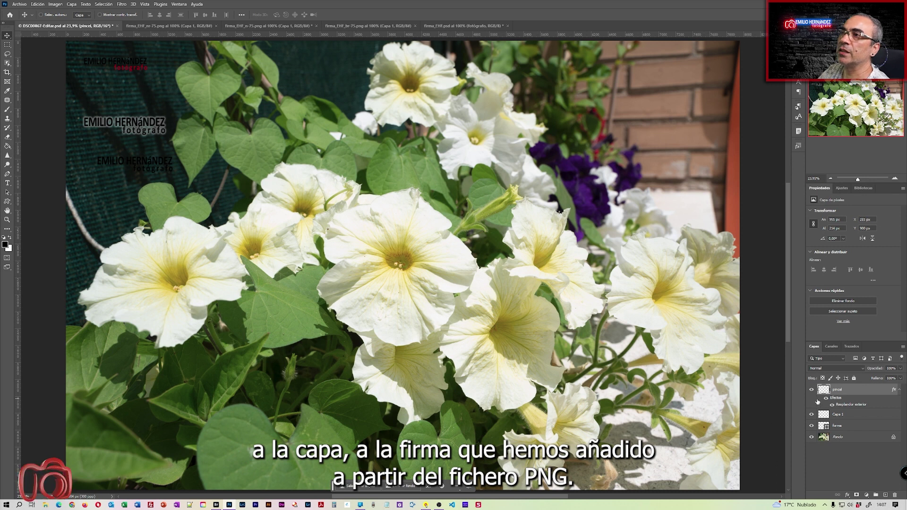
# Step: Rename the black-and-red signature layer as png
pyautogui.doubleClick(836, 414)
pyautogui.write('png')
pyautogui.press('Return')
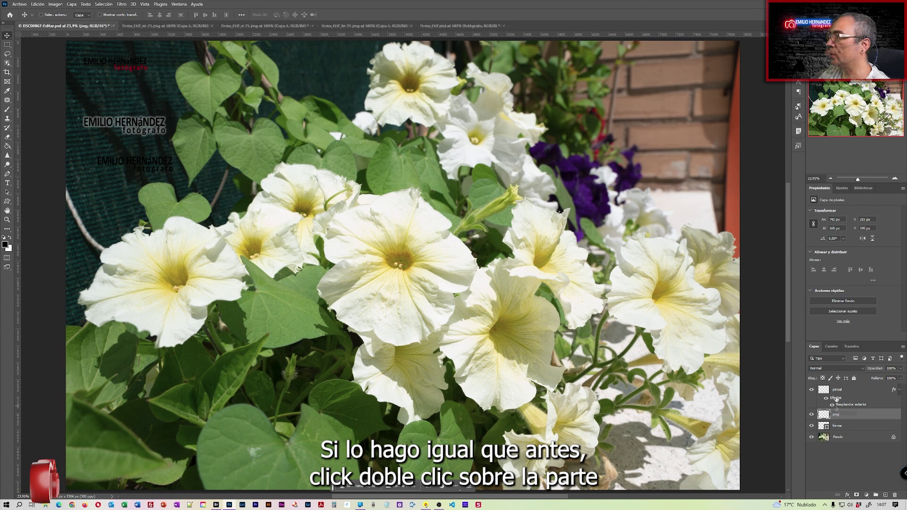
# Step: Add a white 2 px stroke layer style to the png layer, positioned outside the signature
pyautogui.doubleClick(892, 414)
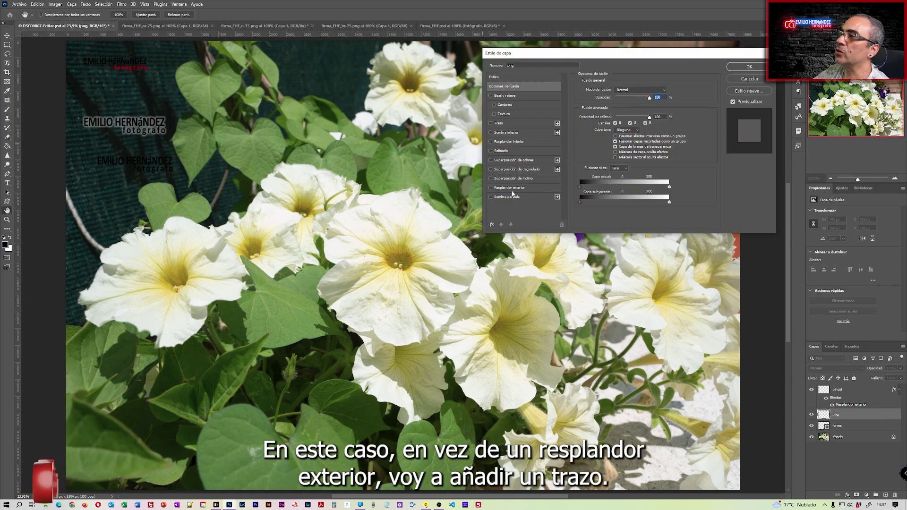
pyautogui.click(493, 124)
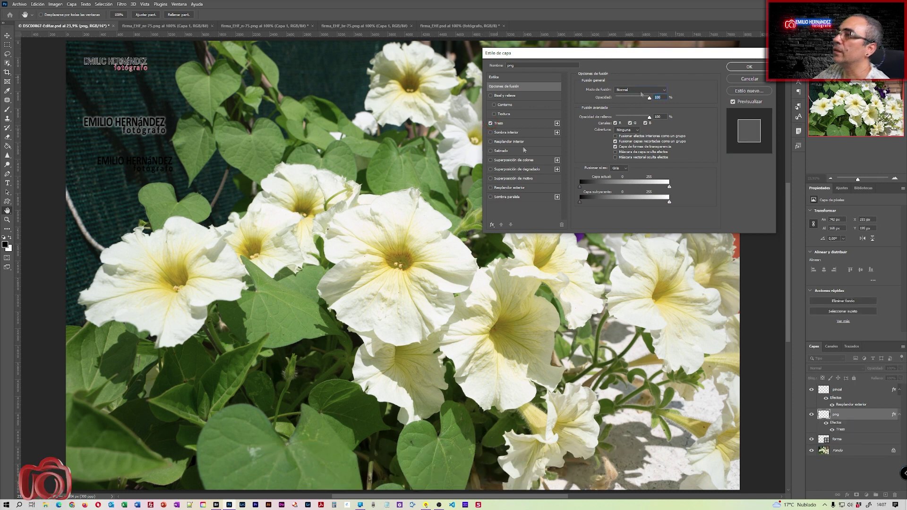
pyautogui.click(511, 124)
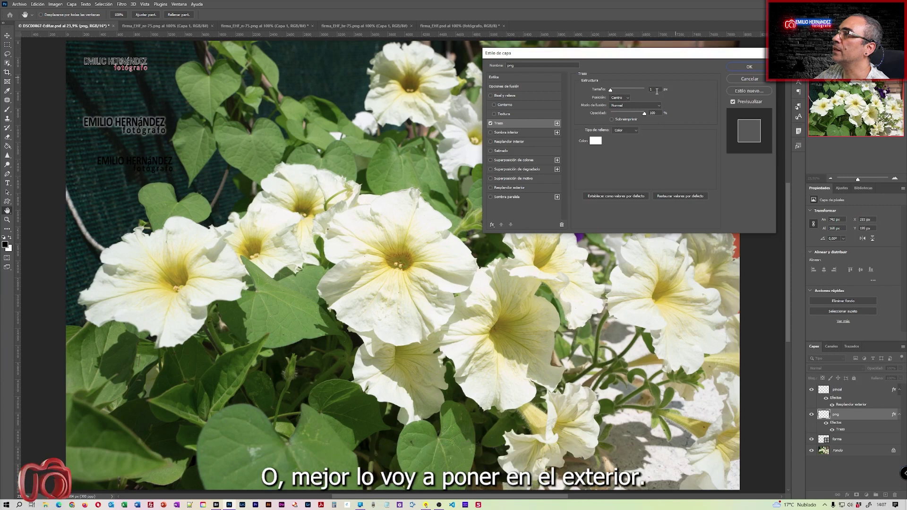
pyautogui.click(624, 97)
pyautogui.click(624, 105)
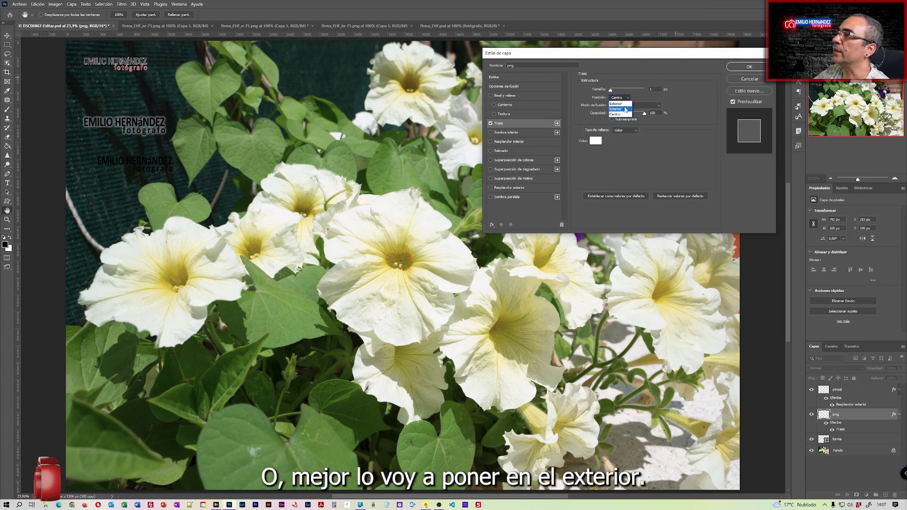
pyautogui.click(654, 90)
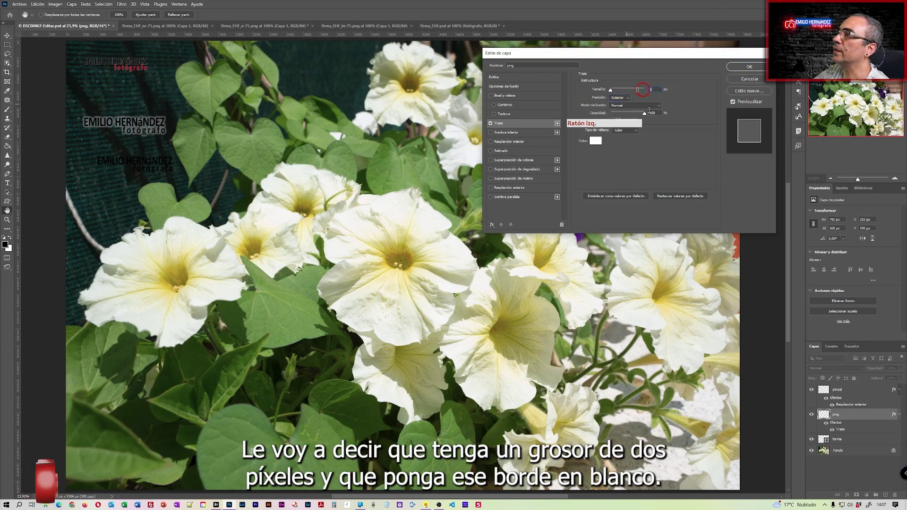
pyautogui.write('2')
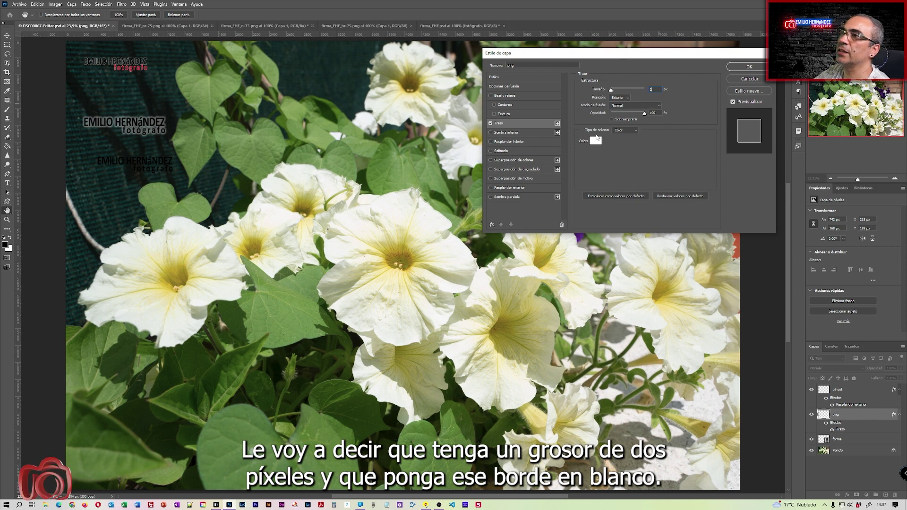
pyautogui.click(748, 66)
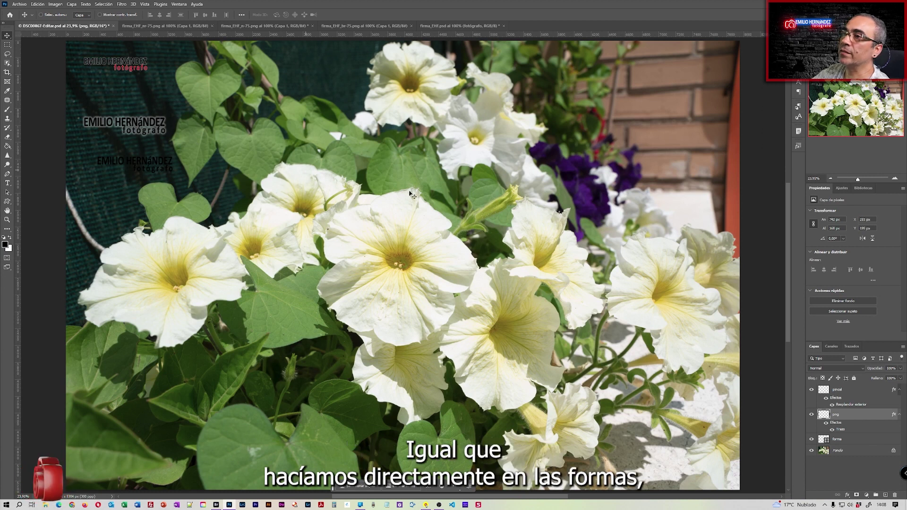
# Step: Add a stroke layer style to the forma layer, coloured yellow and set to a size of 5 px
pyautogui.click(850, 439)
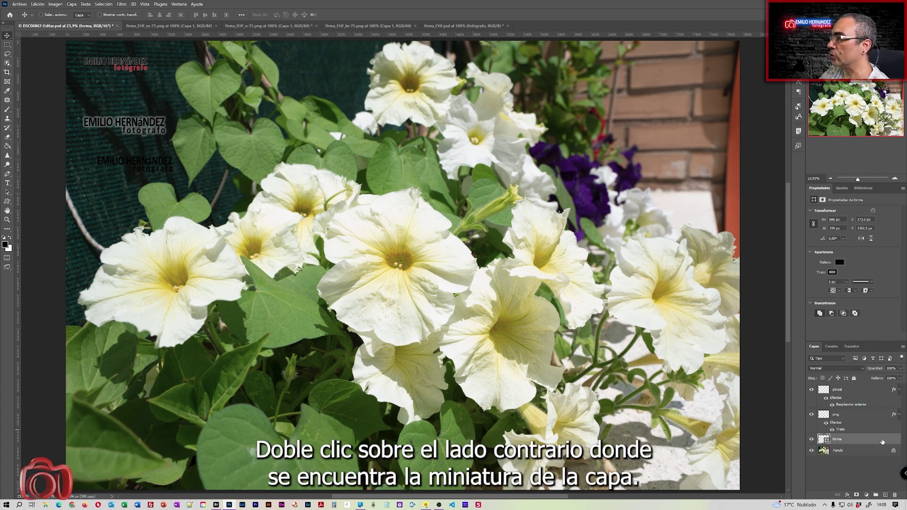
pyautogui.doubleClick(896, 440)
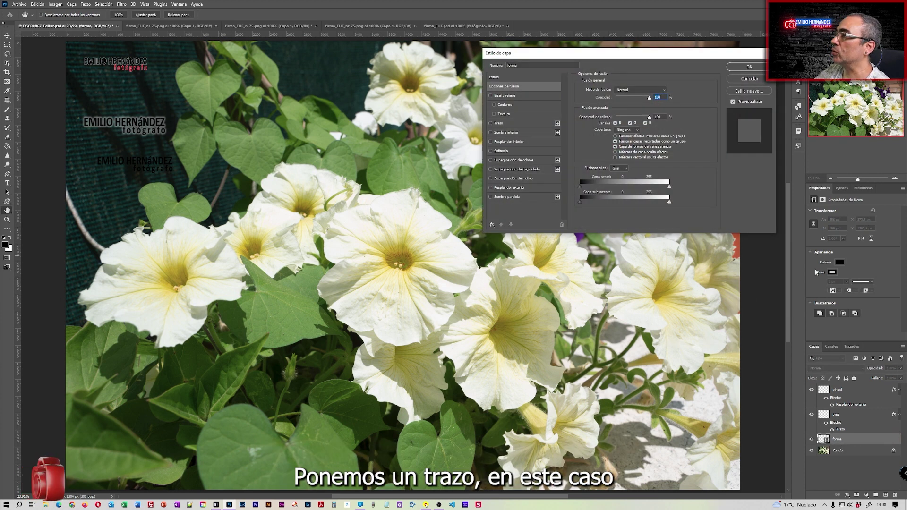
pyautogui.click(499, 123)
pyautogui.click(595, 140)
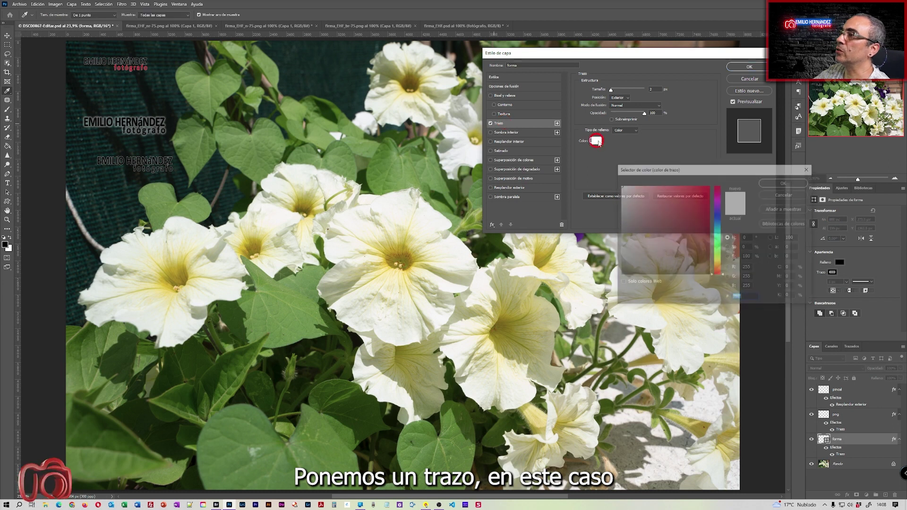
pyautogui.click(717, 260)
pyautogui.click(633, 186)
pyautogui.click(785, 182)
pyautogui.moveTo(657, 89); pyautogui.dragTo(635, 90)
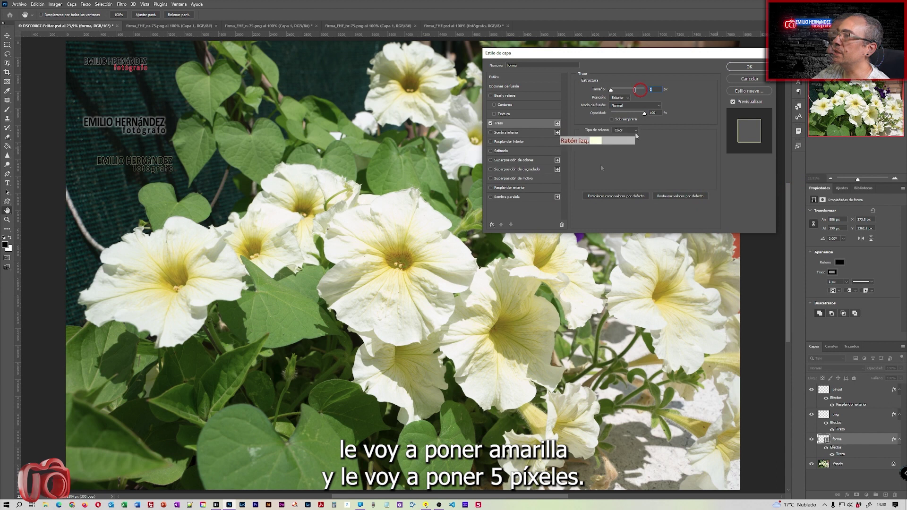
pyautogui.write('5')
pyautogui.press('Return')
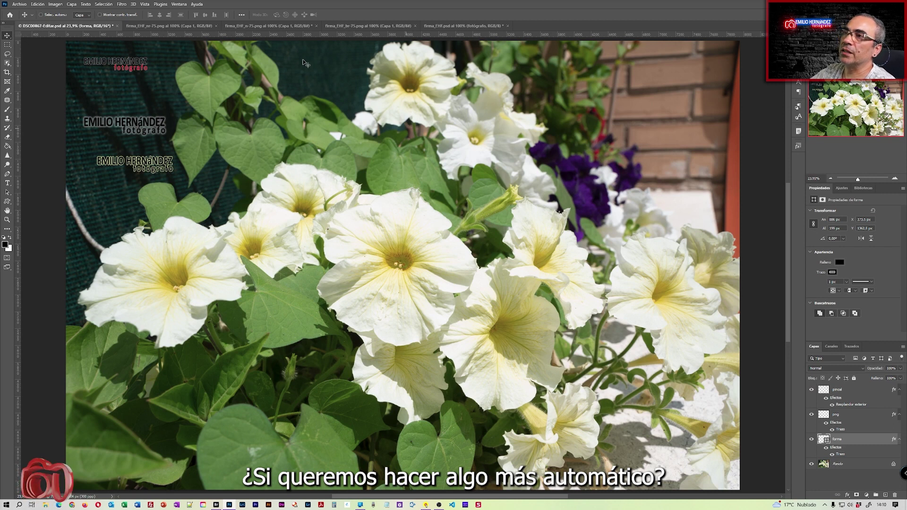
# Step: Move the png signature from the photo's upper-left corner onto the large white flower near the middle
pyautogui.click(860, 418)
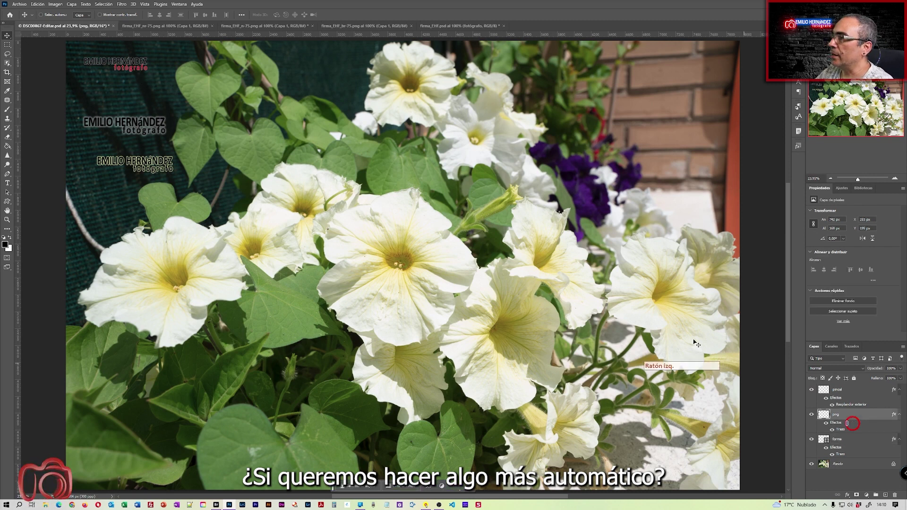
pyautogui.moveTo(155, 77)
pyautogui.mouseDown()
pyautogui.moveTo(222, 125)
pyautogui.moveTo(585, 254)
pyautogui.moveTo(704, 437)
pyautogui.moveTo(714, 472)
pyautogui.moveTo(608, 451)
pyautogui.moveTo(279, 425)
pyautogui.moveTo(142, 442)
pyautogui.moveTo(122, 467)
pyautogui.moveTo(415, 405)
pyautogui.moveTo(725, 479)
pyautogui.moveTo(501, 388)
pyautogui.moveTo(407, 284)
pyautogui.moveTo(415, 276)
pyautogui.mouseUp()
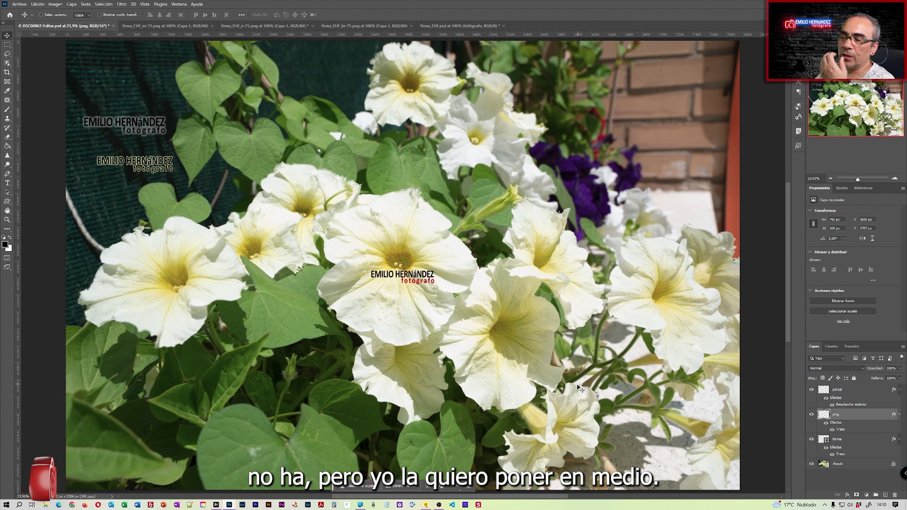